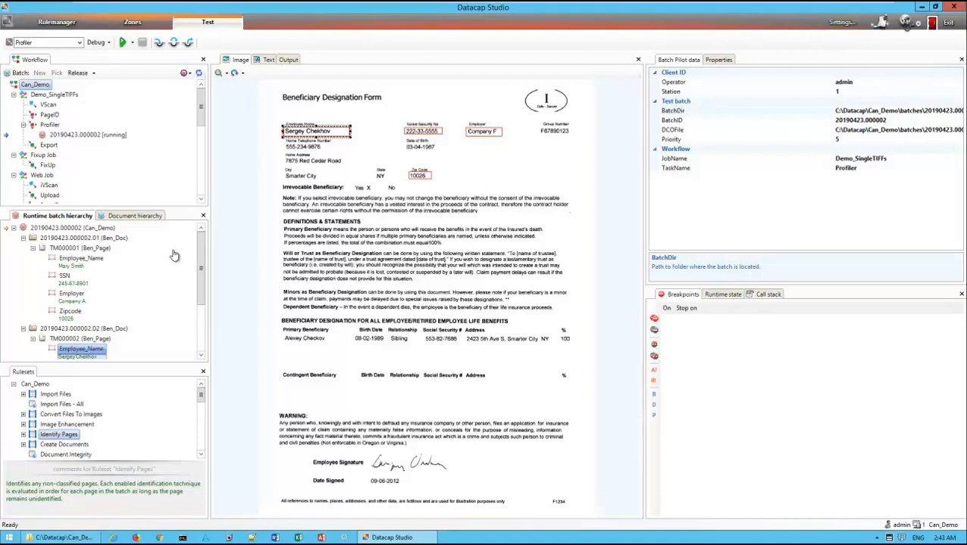
click(132, 23)
click(54, 85)
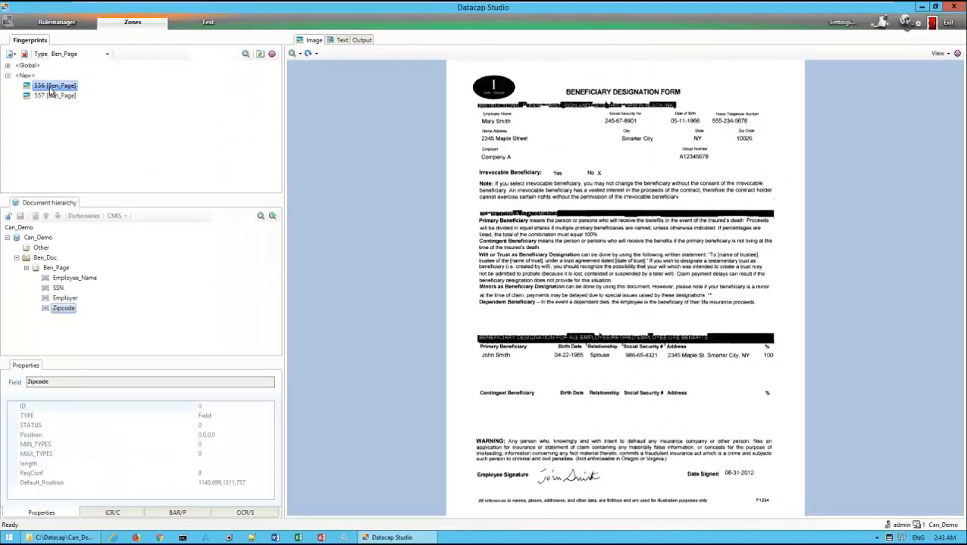
click(25, 54)
click(24, 55)
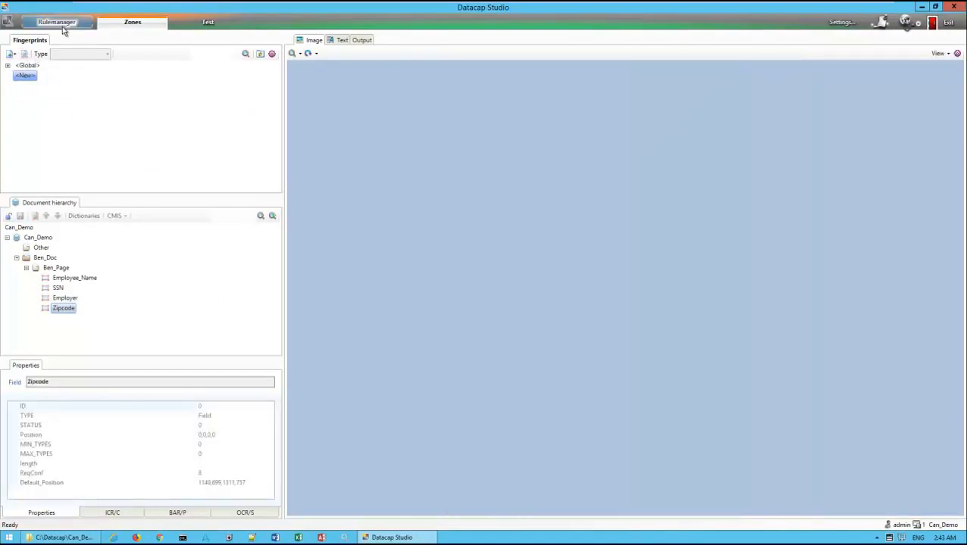
In the Can_Demo Identify Pages ruleset settings, disable Fingerprinting and enable Recognition and Locate Using Keywords
click(56, 23)
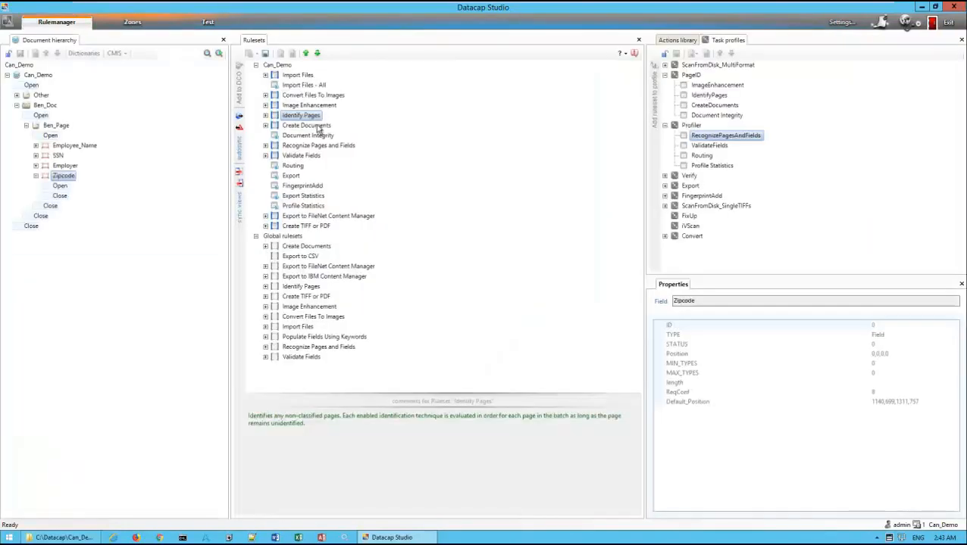
click(267, 118)
right_click(293, 115)
click(322, 123)
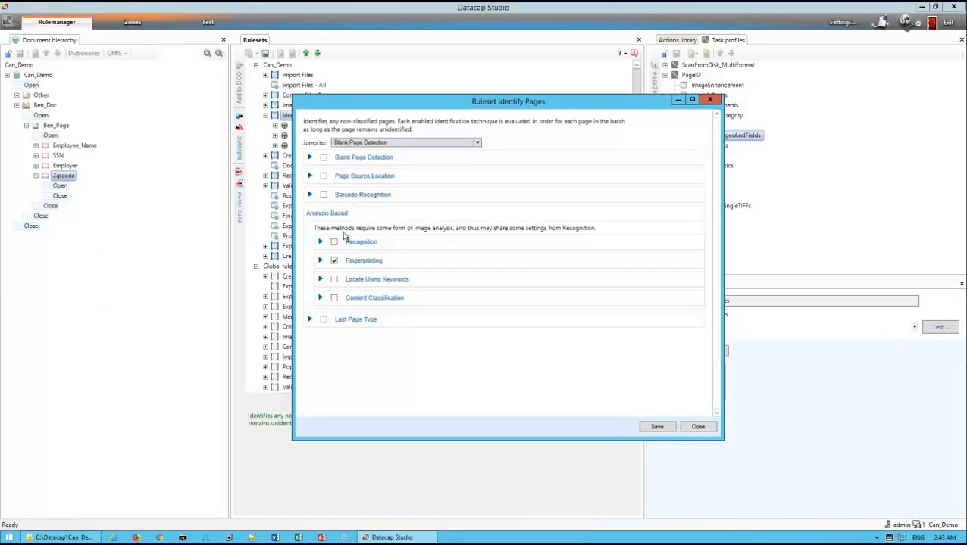
click(334, 260)
click(334, 243)
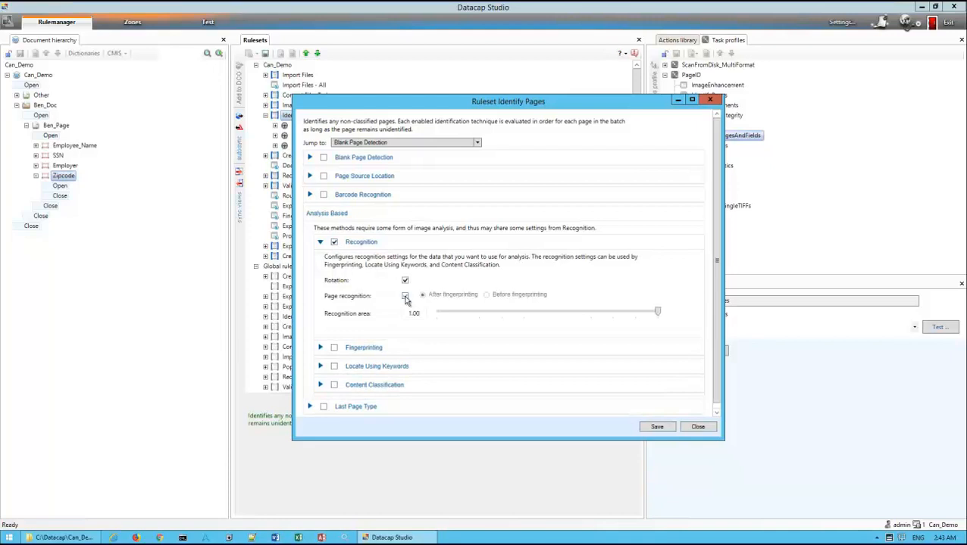
click(334, 366)
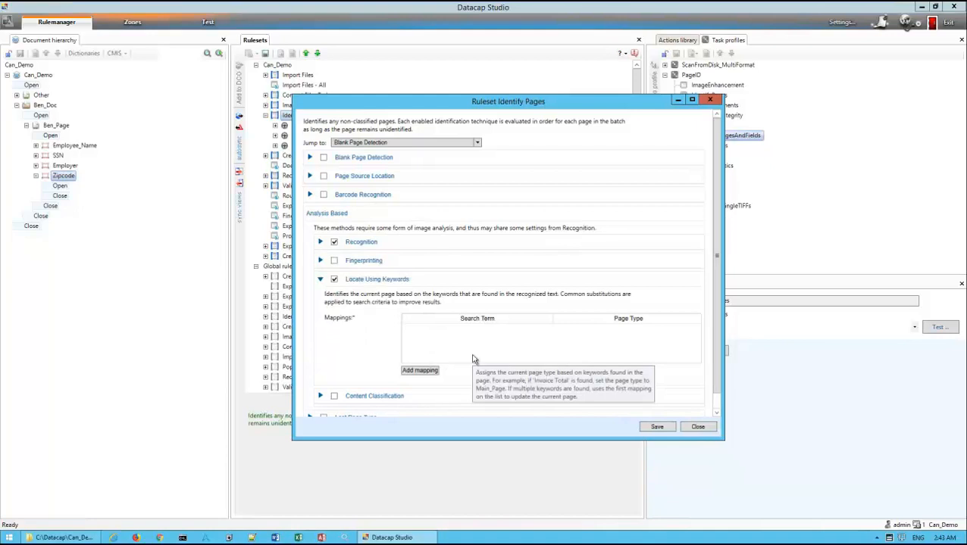
Add a keyword mapping from the search term Beneficiary to page type Ben_Page, then save and close the ruleset settings
drag(509, 100, 489, 65)
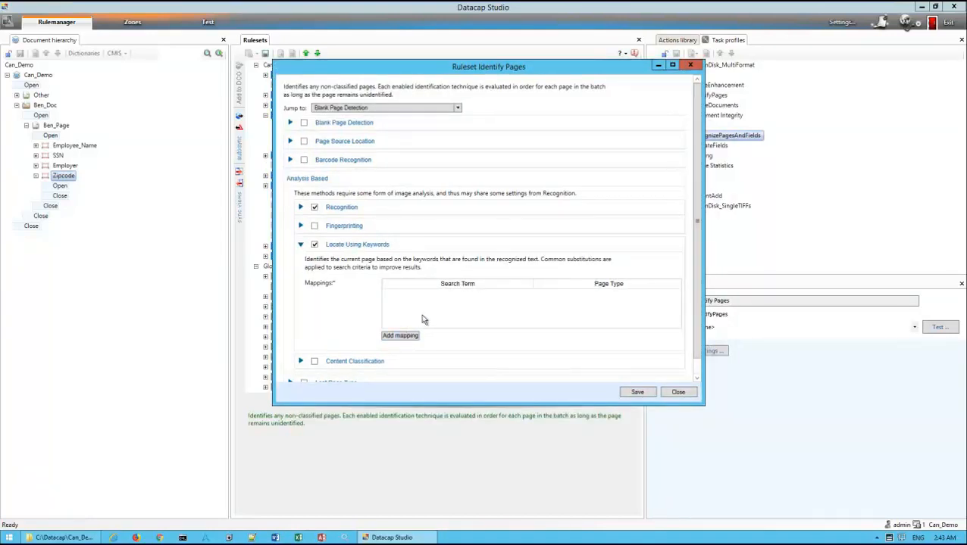
click(401, 336)
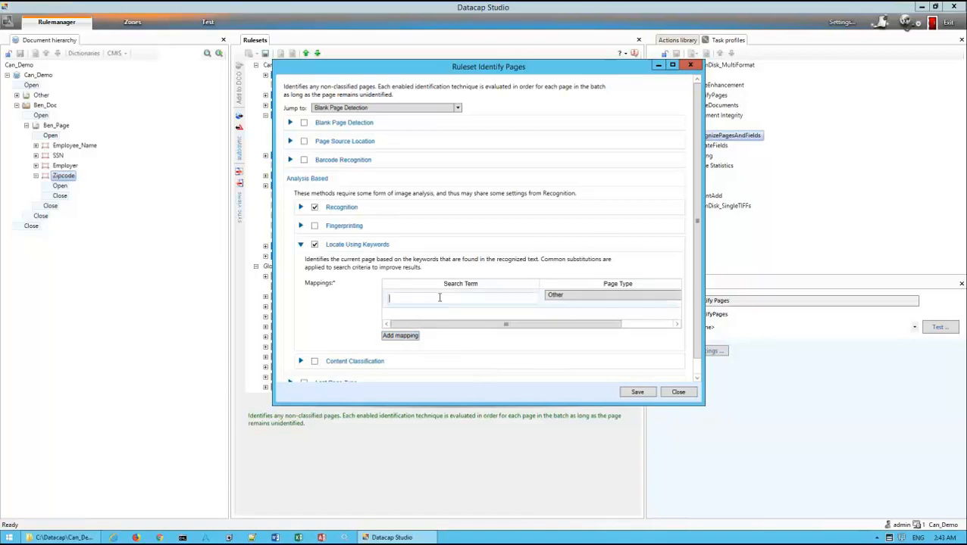
text(Beneficiary)
click(611, 295)
click(602, 306)
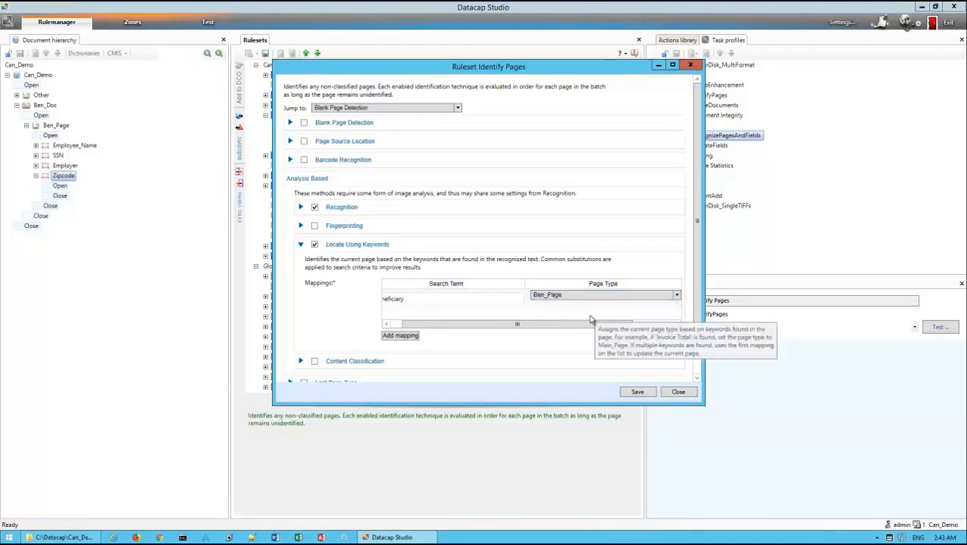
drag(532, 328, 501, 324)
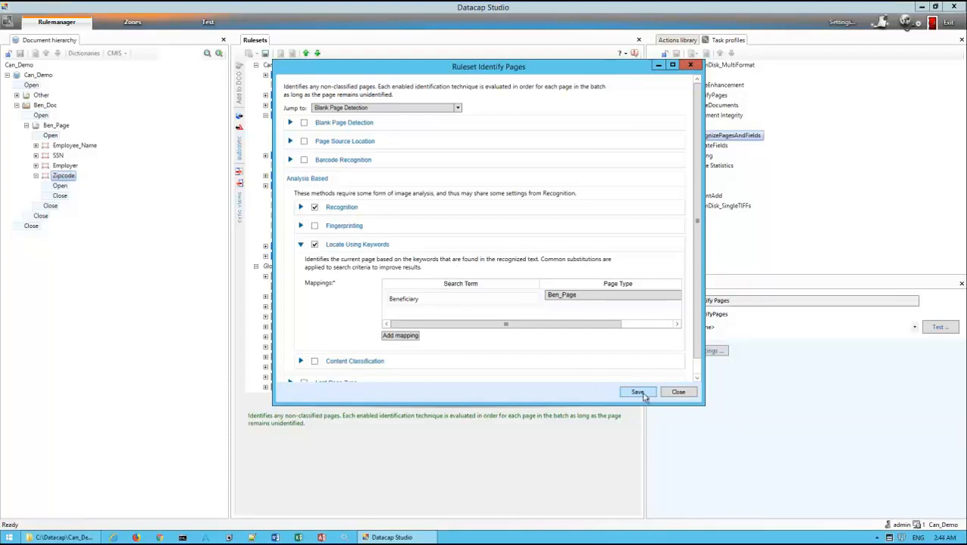
click(678, 394)
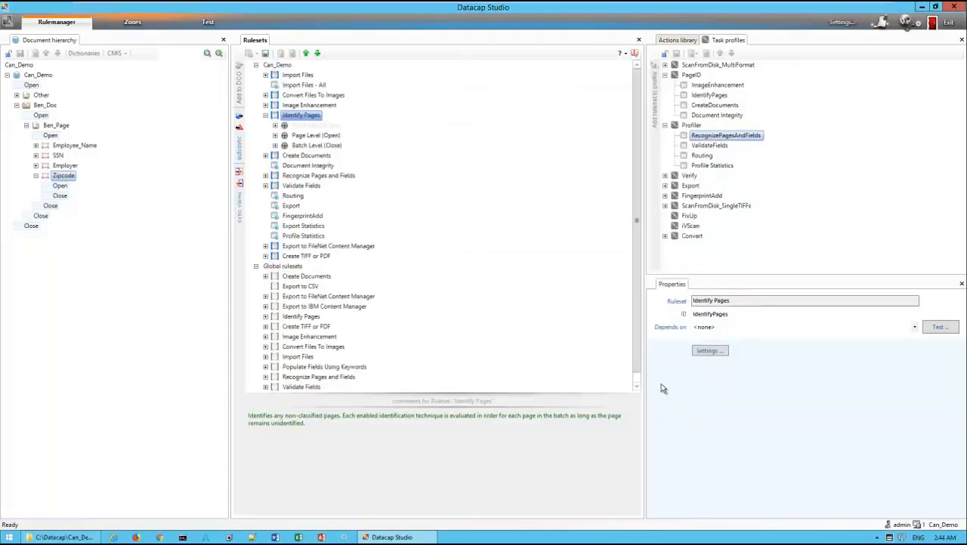
Unlock the task profiles and remove RecognizePagesAndFields from the Profiler profile
click(310, 177)
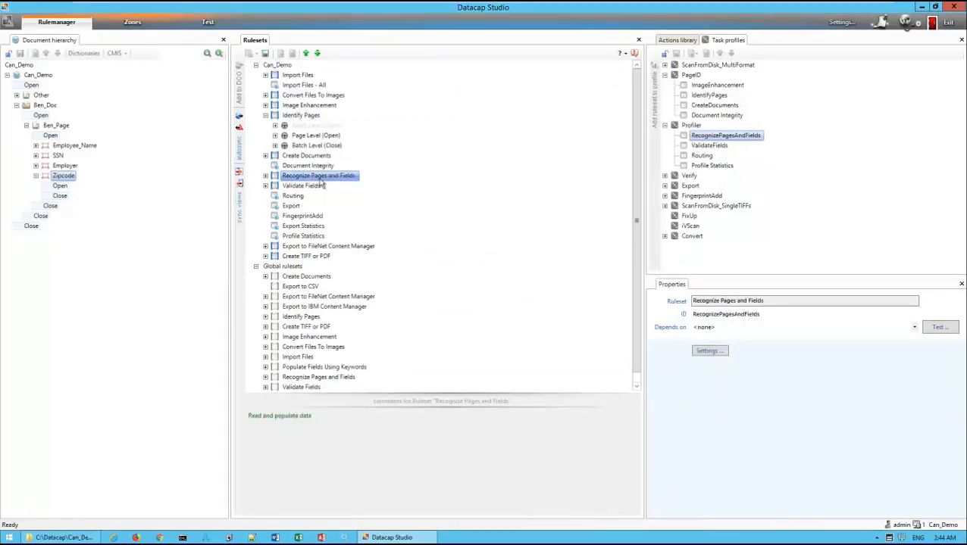
click(665, 54)
click(706, 54)
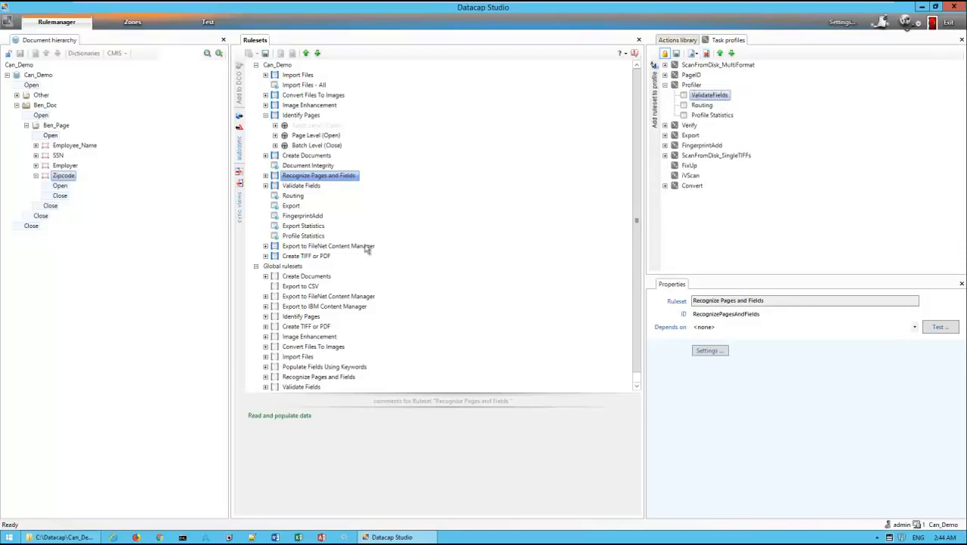
Install the global ruleset Populate Fields Using Keywords in the application
click(314, 318)
scroll(314, 321, down, 1)
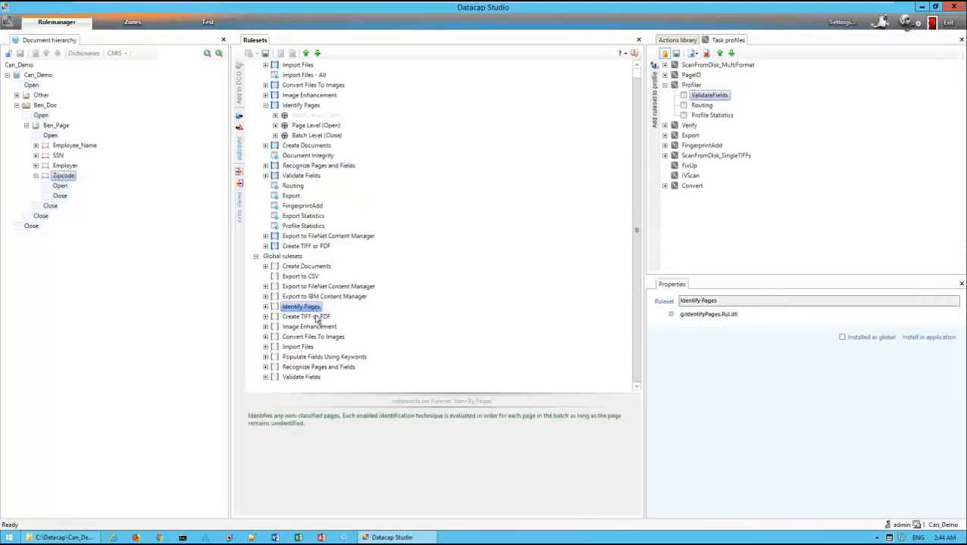
click(331, 360)
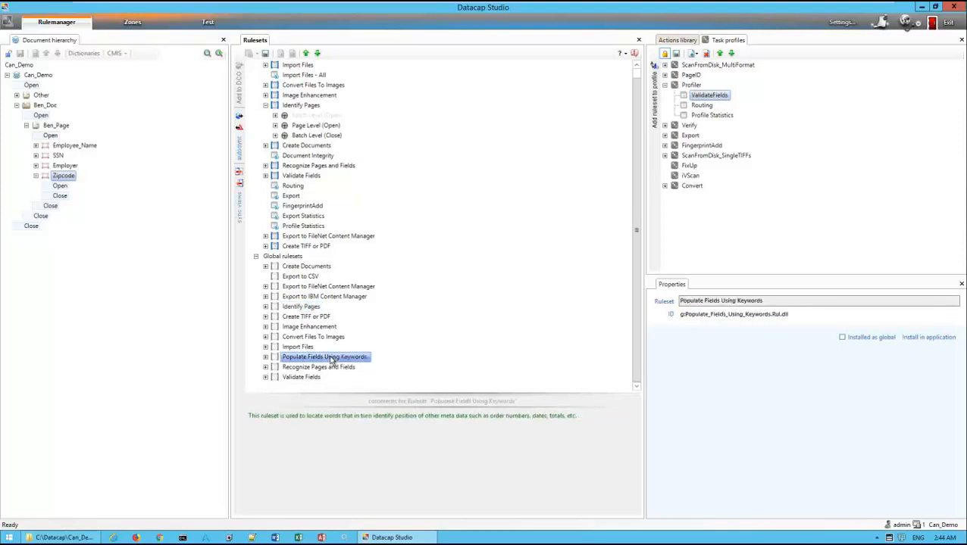
right_click(338, 359)
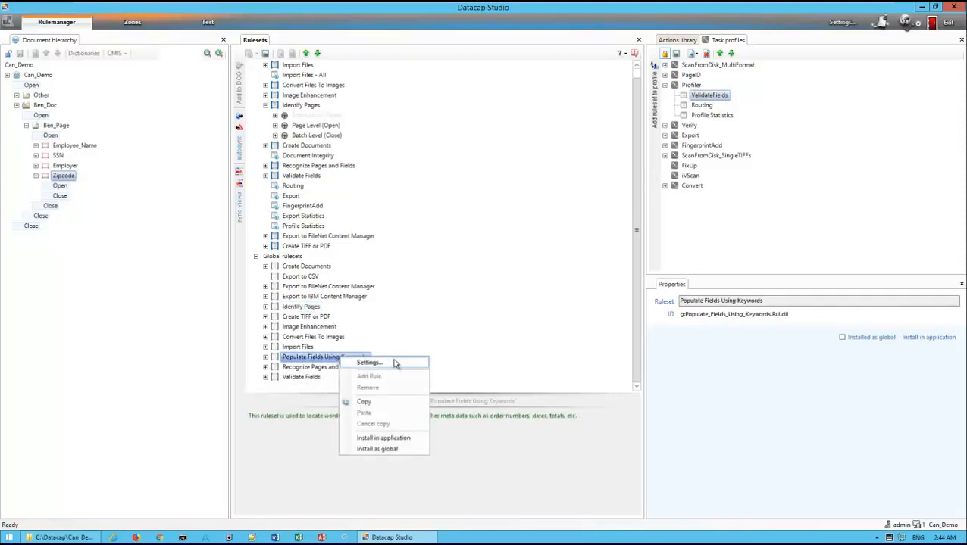
click(395, 441)
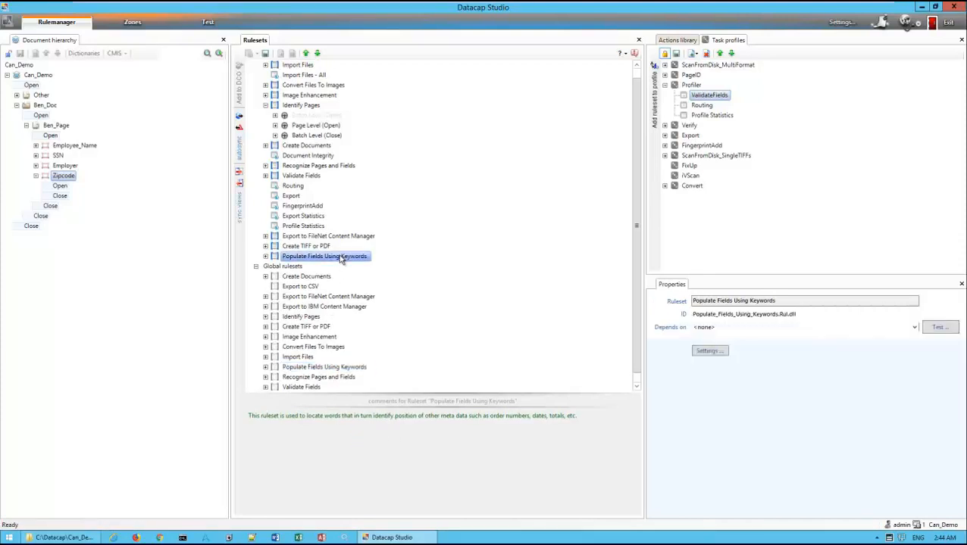
Move the Populate Fields Using Keywords ruleset up to directly below Recognize Pages and Fields in Can_Demo
click(306, 53)
click(306, 53)
click(306, 53)
click(306, 54)
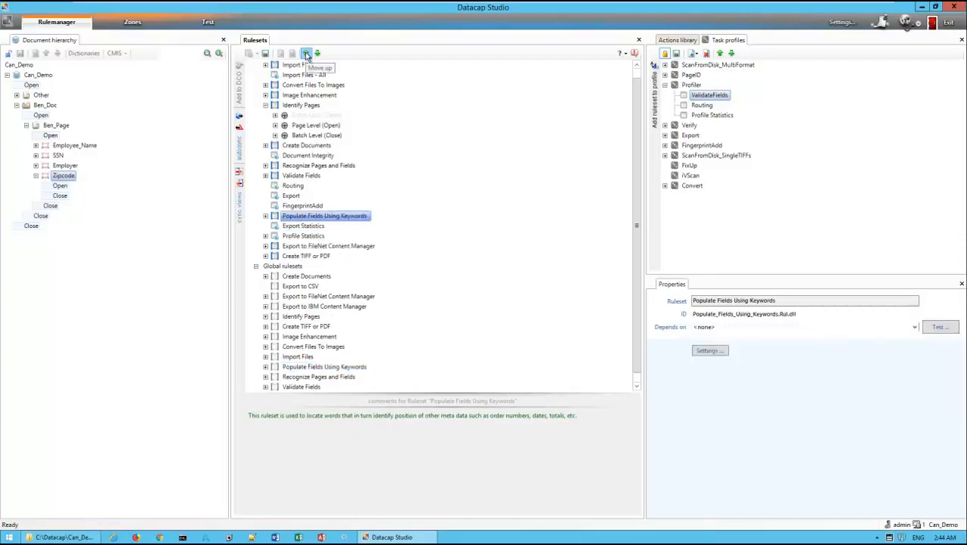
click(306, 53)
click(306, 53)
click(306, 53)
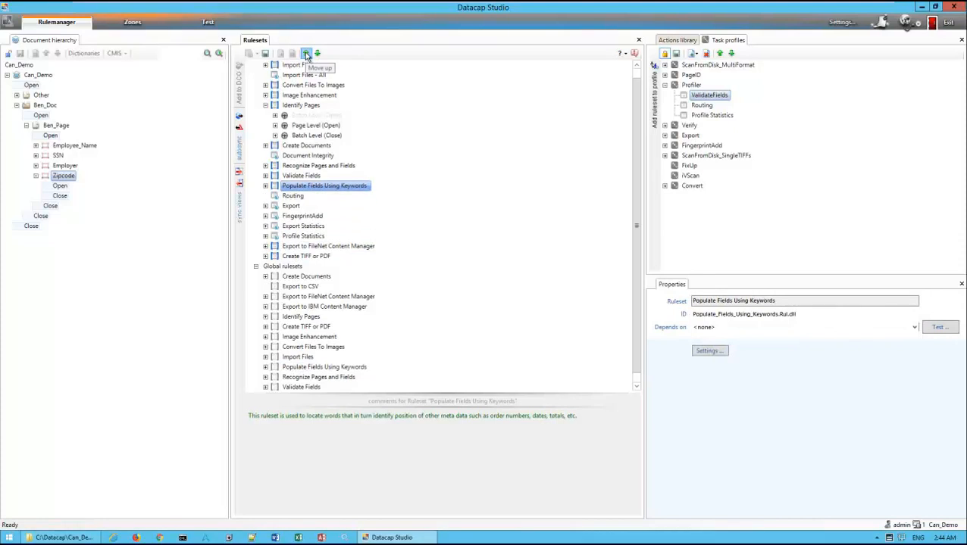
click(306, 53)
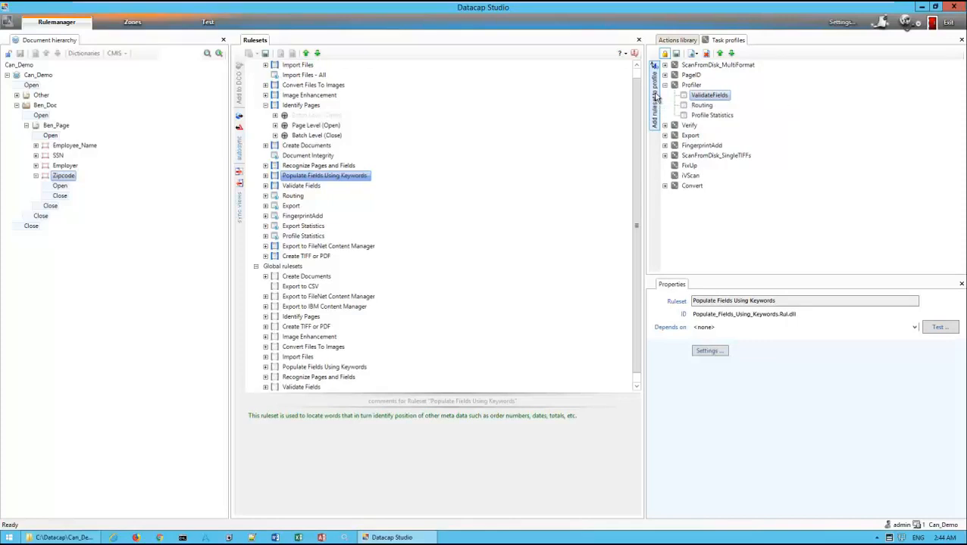
Add Populate Fields Using Keywords to the Profiler task profile as its first ruleset, then save and lock the profiles
click(656, 96)
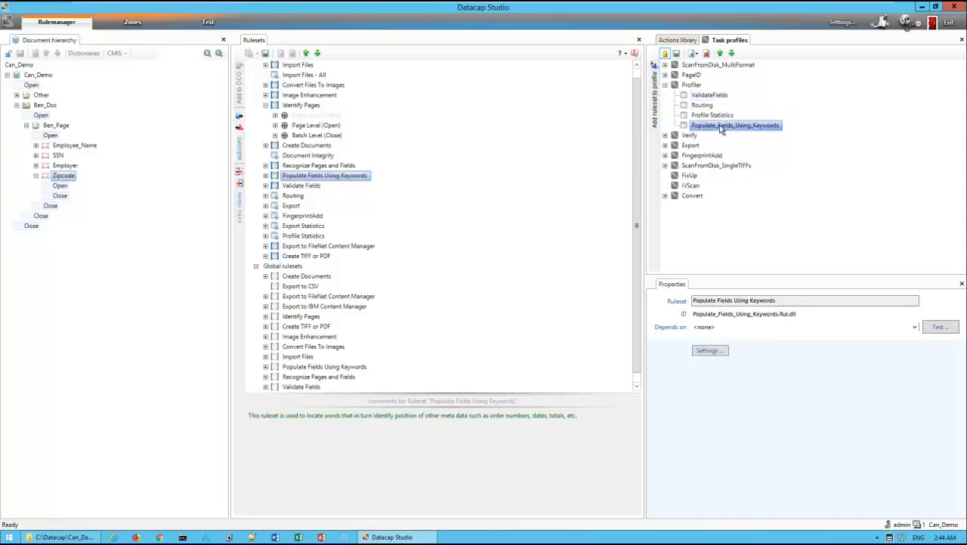
click(719, 53)
click(719, 53)
click(719, 54)
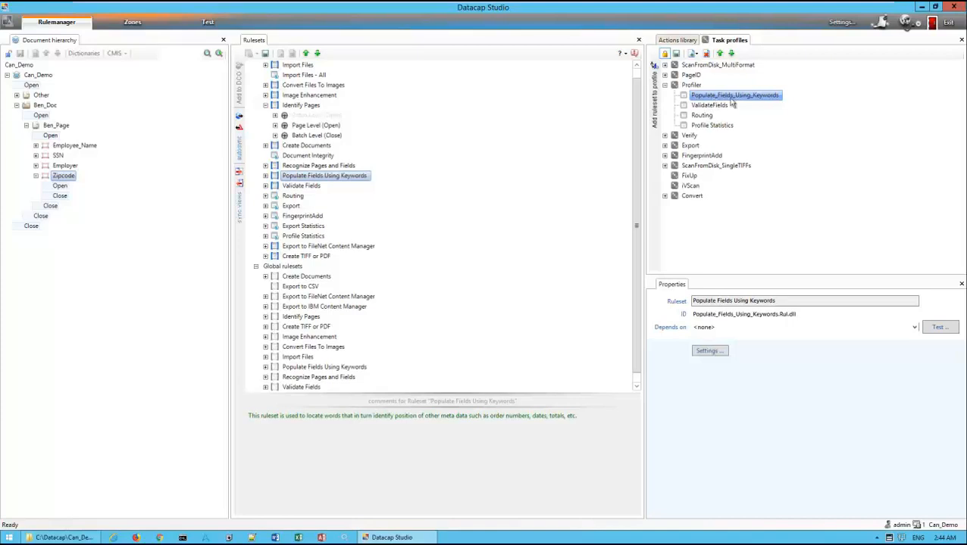
click(675, 55)
click(665, 54)
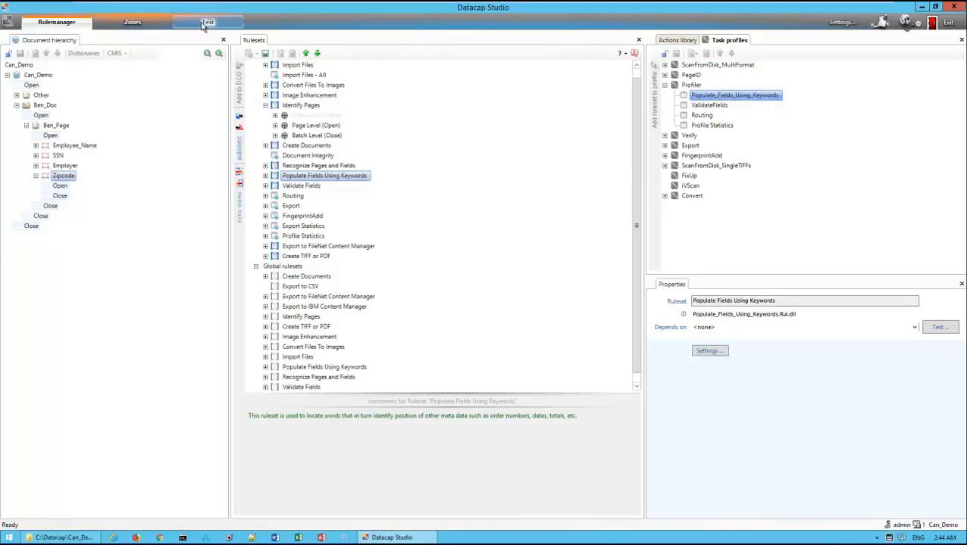
Configure Populate Fields Using Keywords to locate the Employee_Name field by keyword only, with the locate term Employee Name
right_click(352, 174)
click(382, 181)
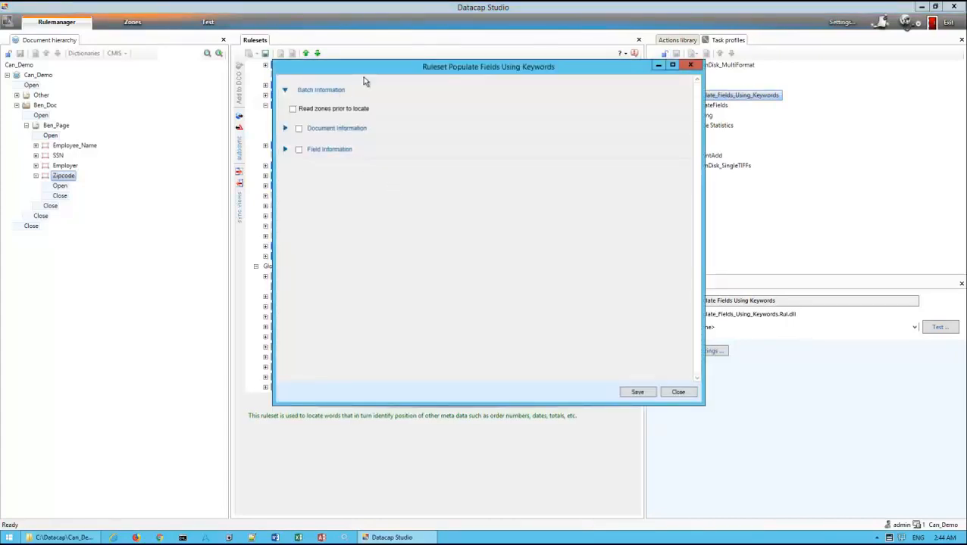
drag(379, 69, 446, 82)
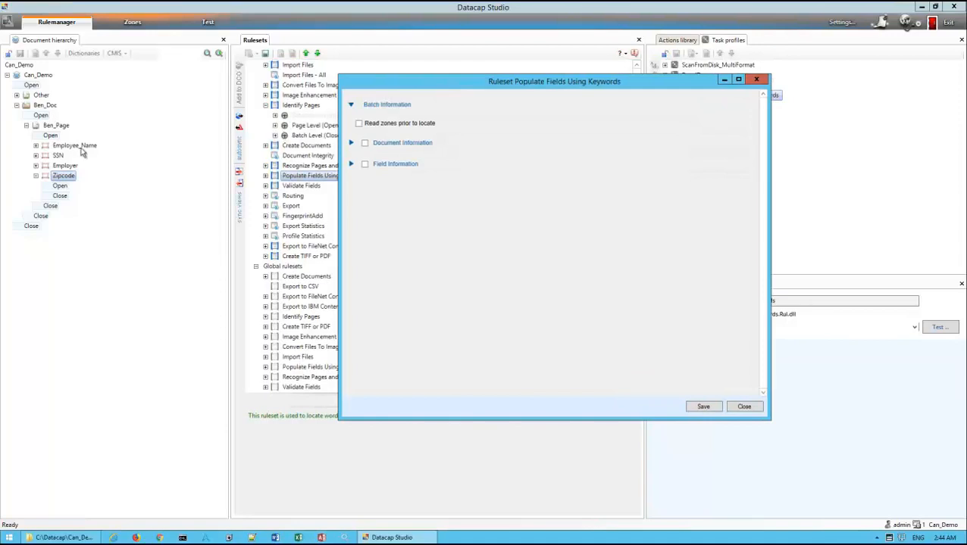
click(82, 150)
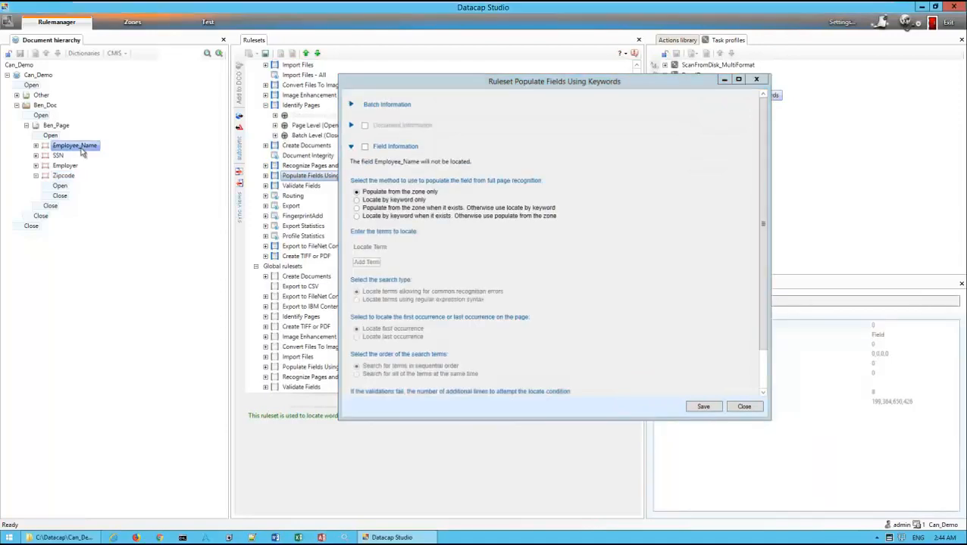
click(364, 147)
click(364, 147)
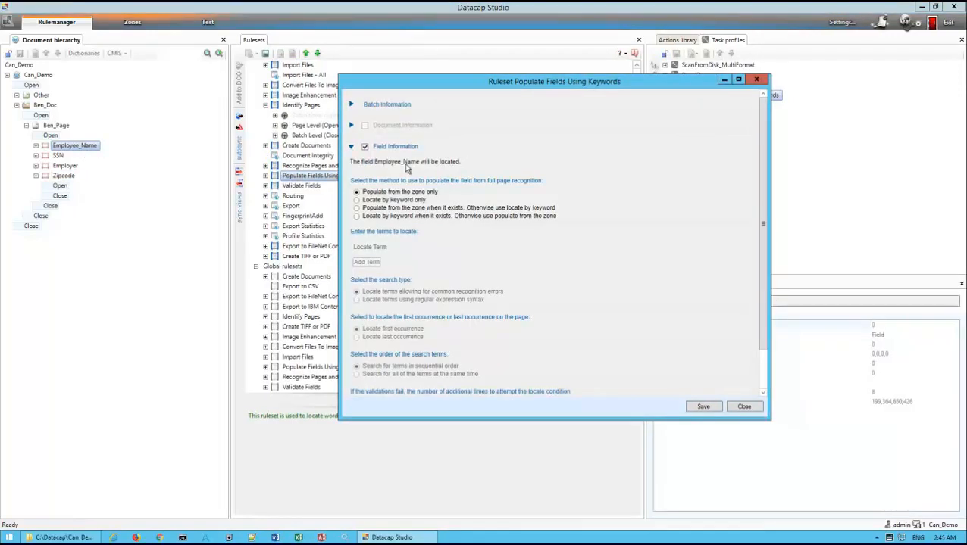
click(357, 200)
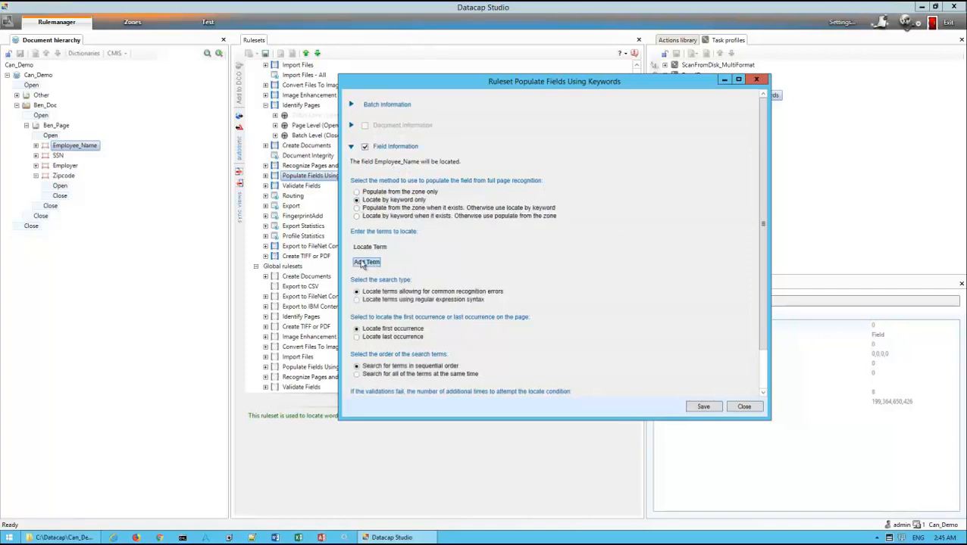
click(365, 263)
click(422, 263)
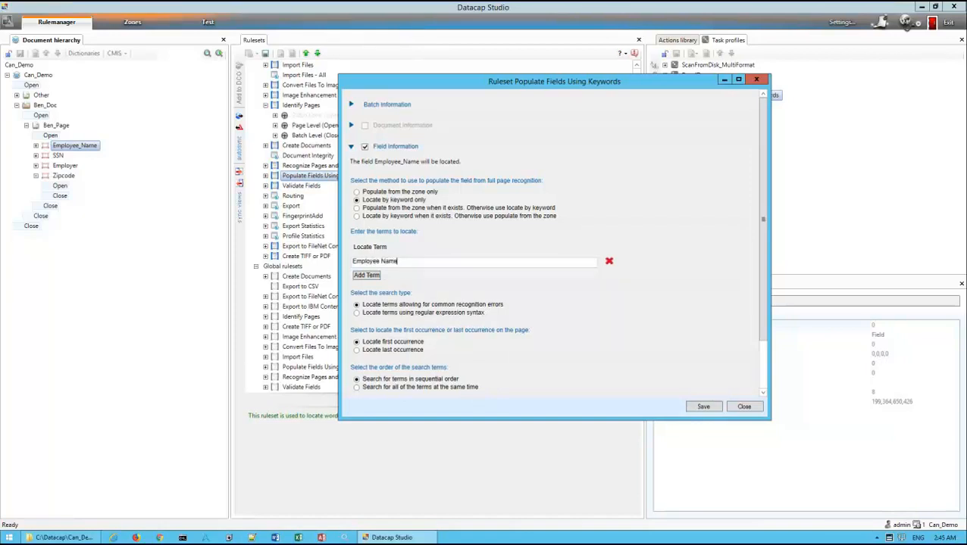
Add a condition for Employee_Name with the locate movement Move down a line and a count of 1
drag(762, 331, 756, 379)
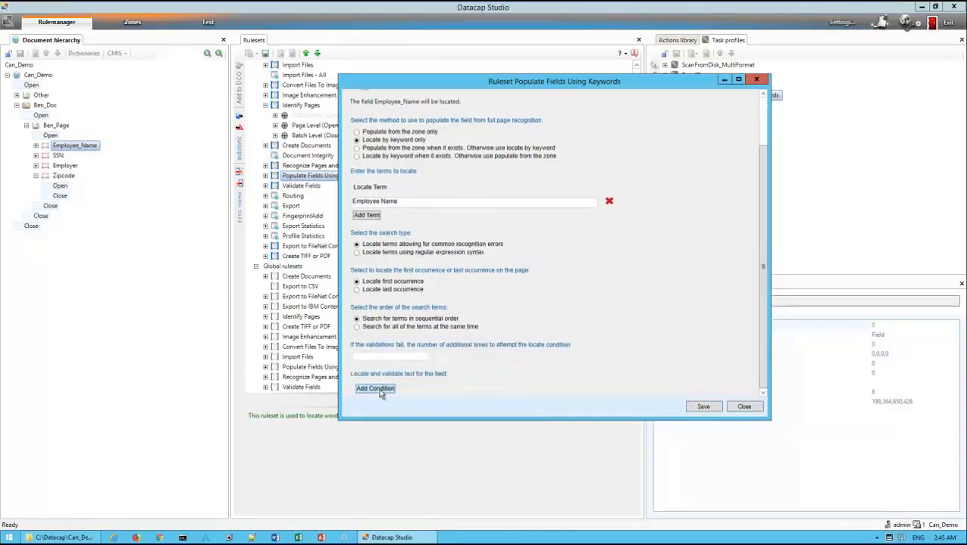
scroll(508, 375, down, 1)
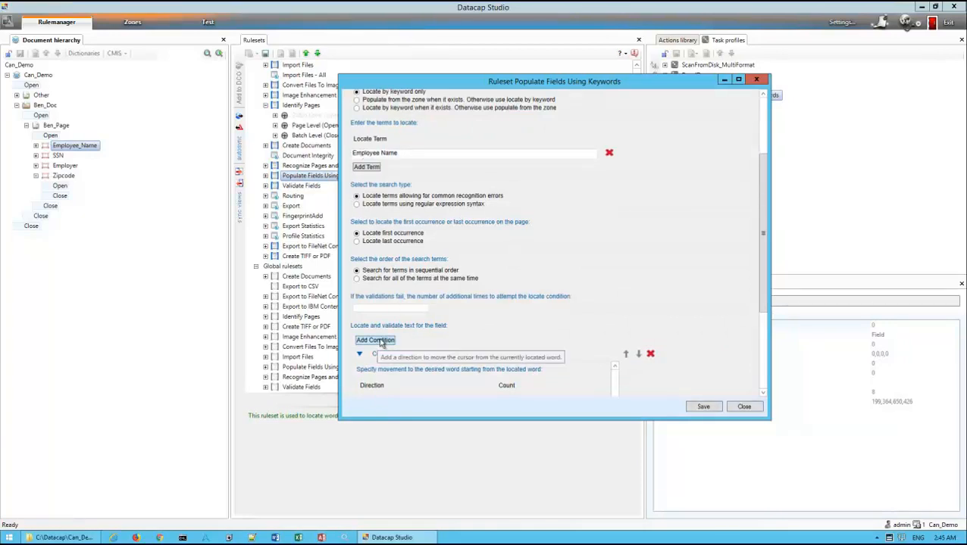
scroll(394, 340, down, 1)
scroll(410, 330, down, 1)
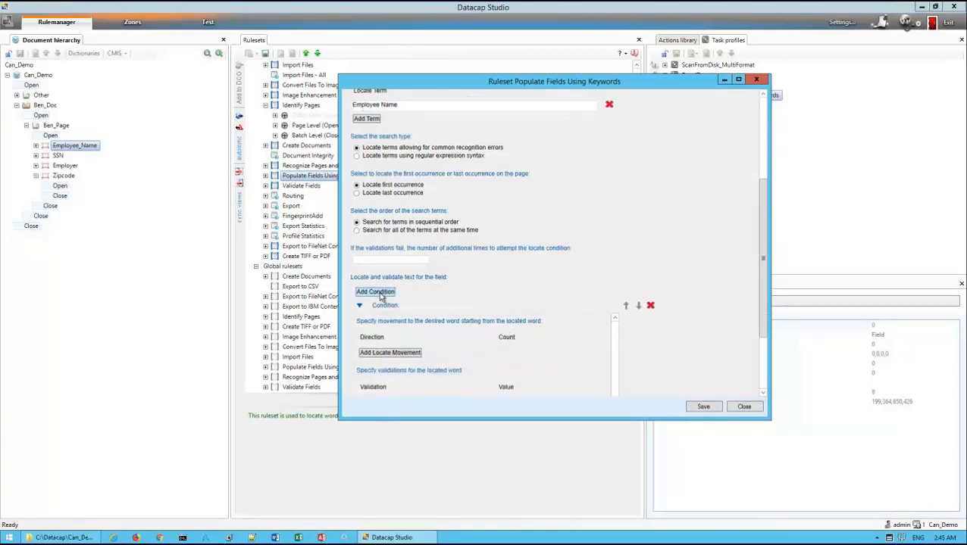
click(390, 354)
click(485, 353)
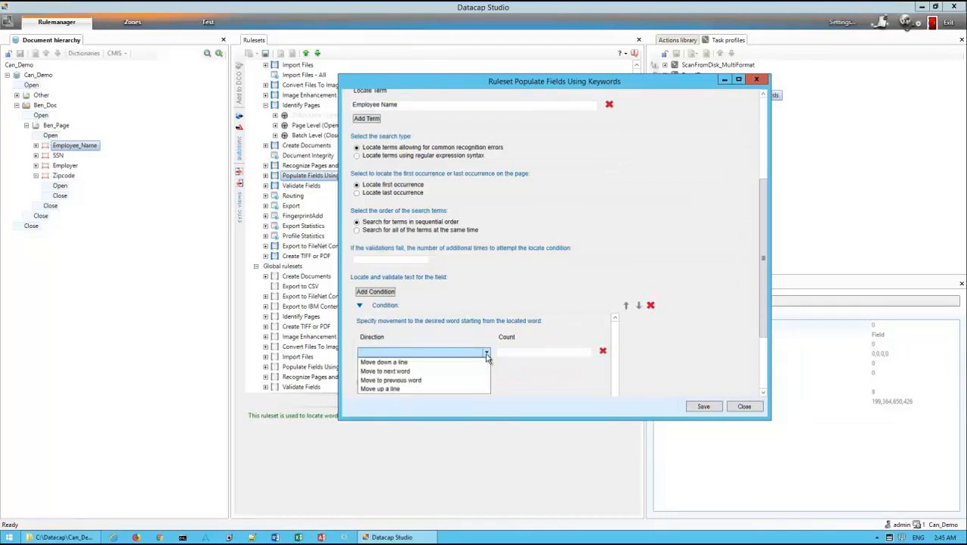
click(440, 364)
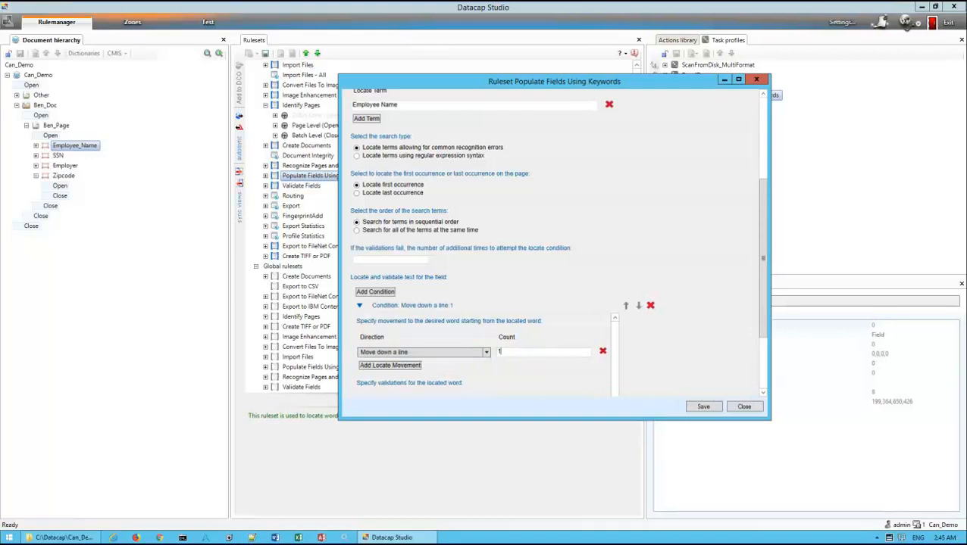
scroll(643, 355, down, 3)
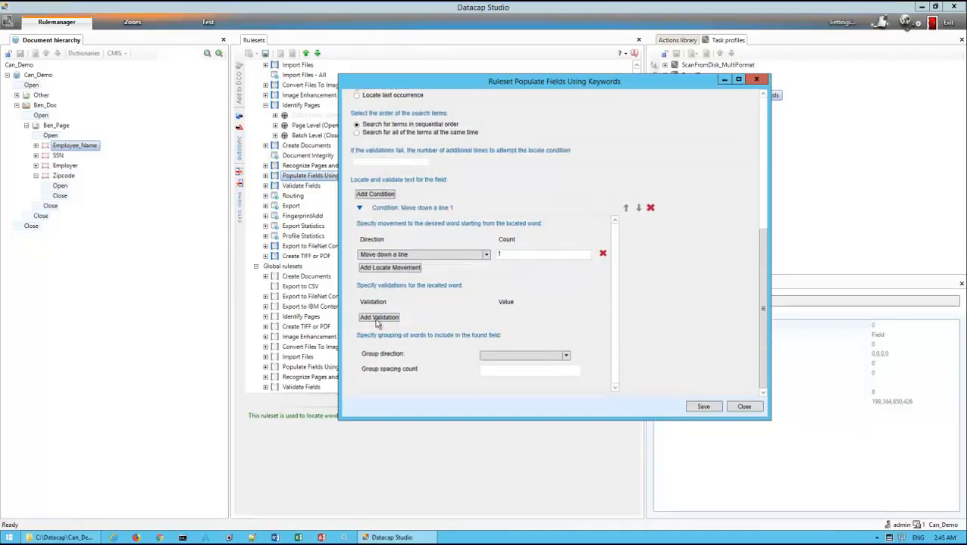
Set the Employee_Name condition to group trailing words with a group spacing count of 3, and save the ruleset settings
click(565, 355)
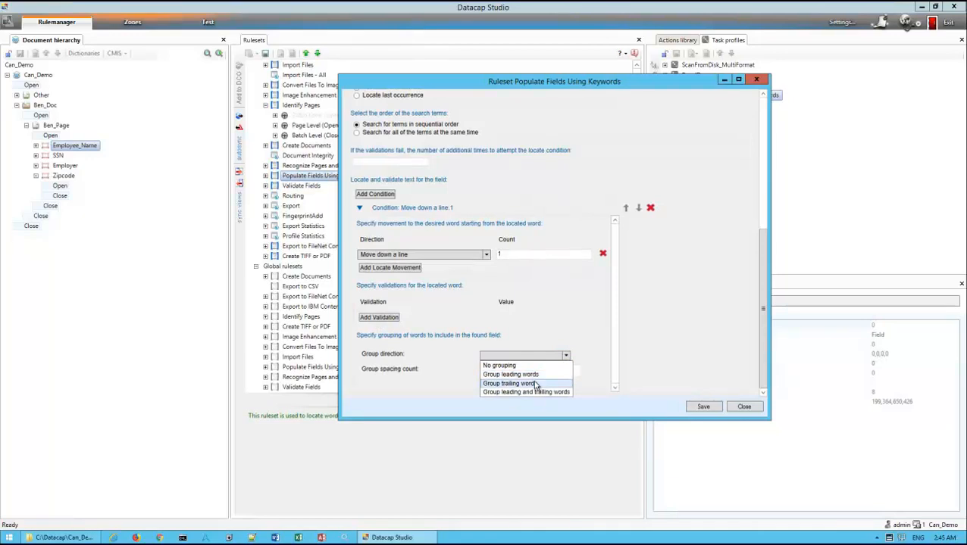
click(534, 384)
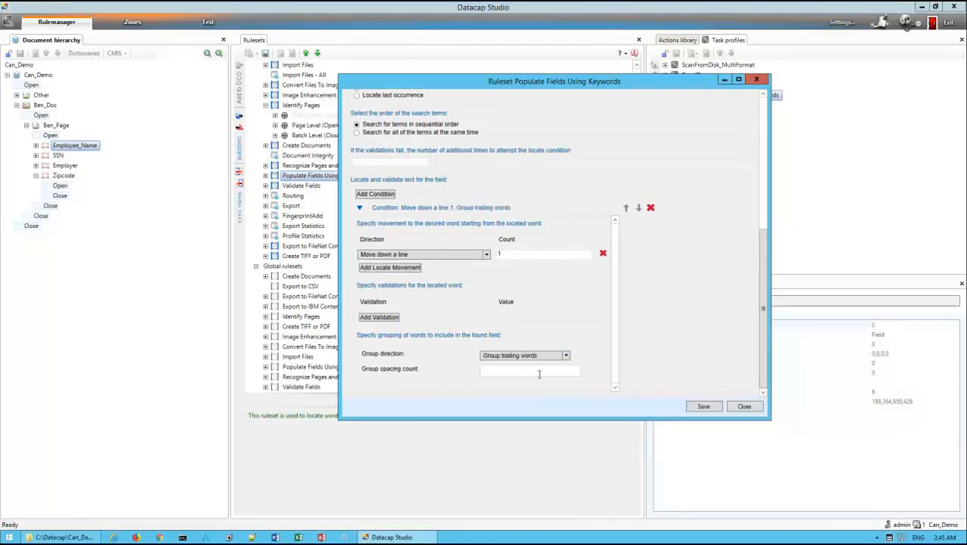
text(3)
click(697, 409)
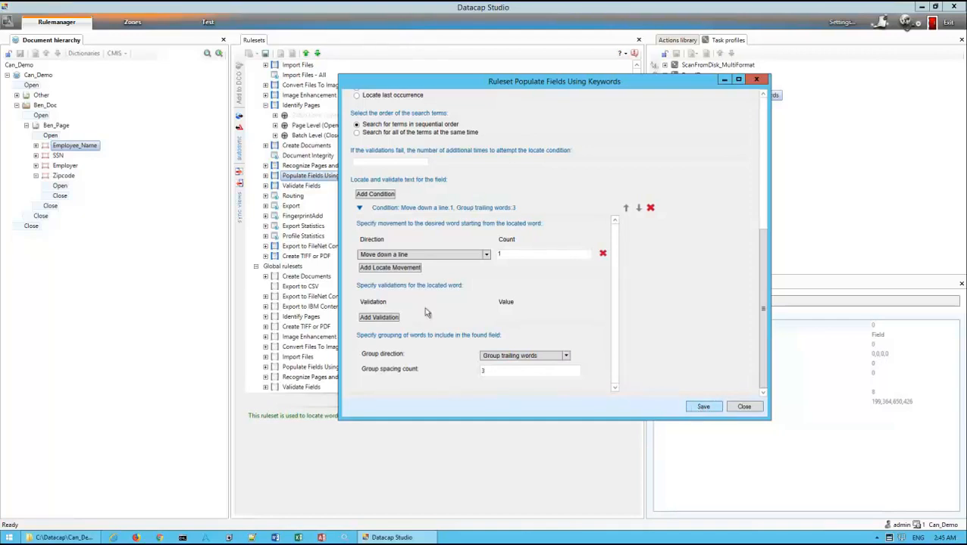
Enable locating of the SSN field by keyword only, with the locate term Social Security
click(59, 156)
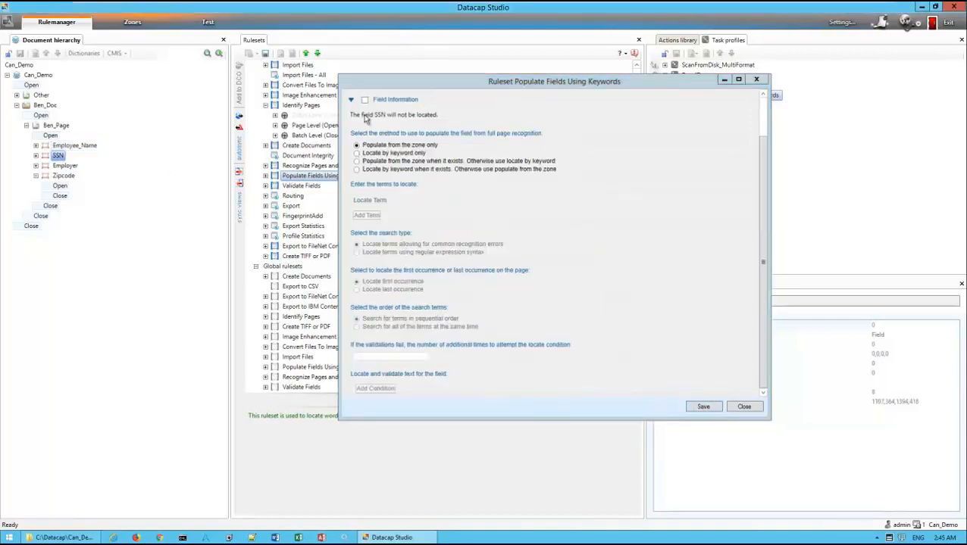
click(365, 99)
click(357, 153)
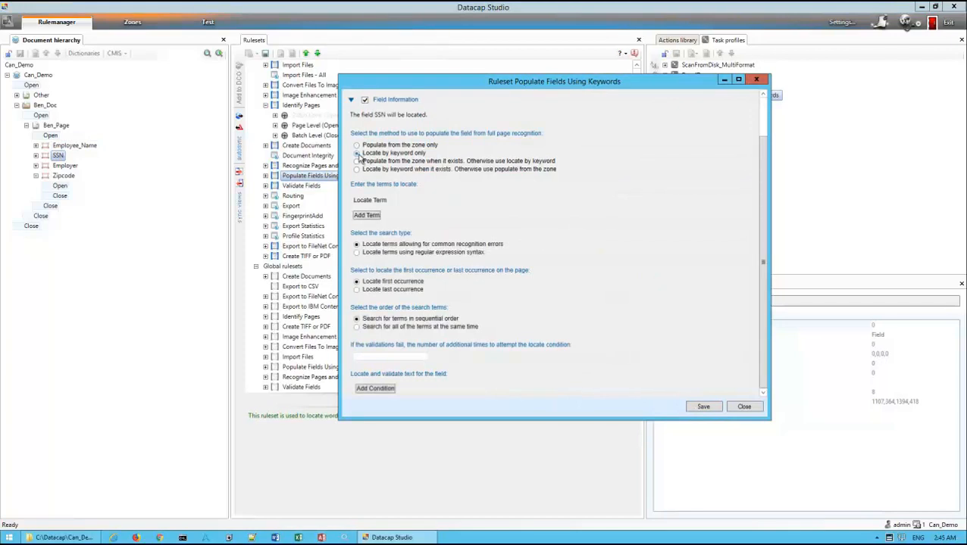
click(367, 216)
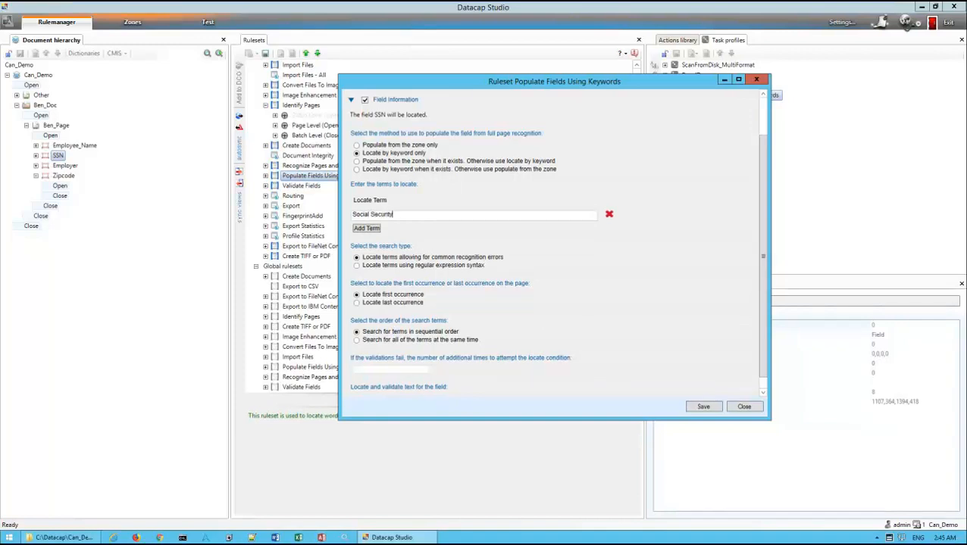
Add a condition for SSN with the locate movement Move down a line and a count of 1
scroll(454, 314, down, 1)
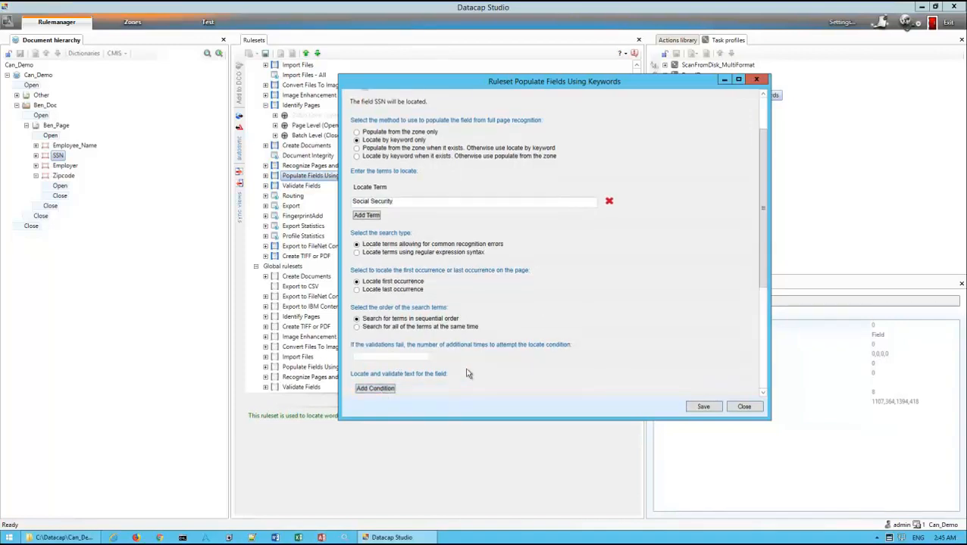
scroll(454, 374, down, 3)
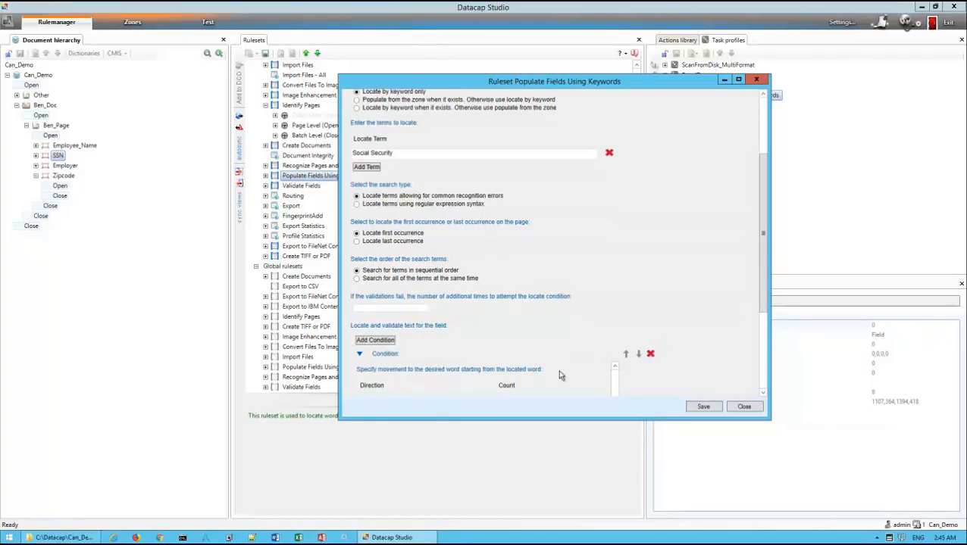
scroll(765, 288, down, 5)
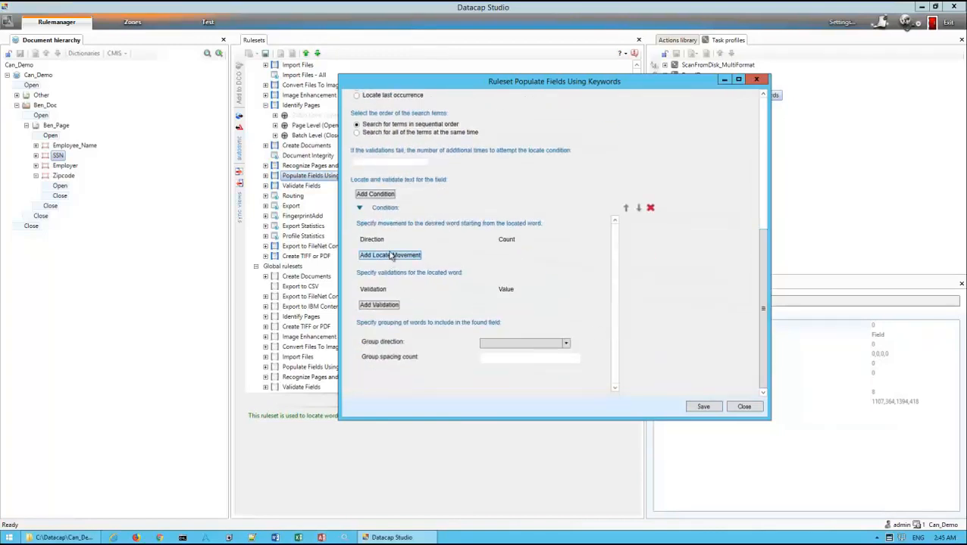
click(391, 256)
click(486, 255)
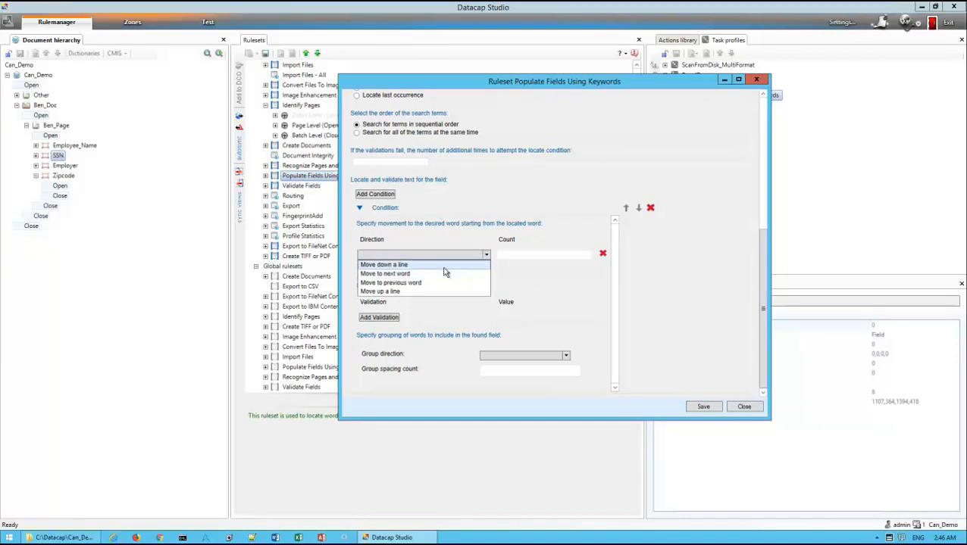
click(444, 267)
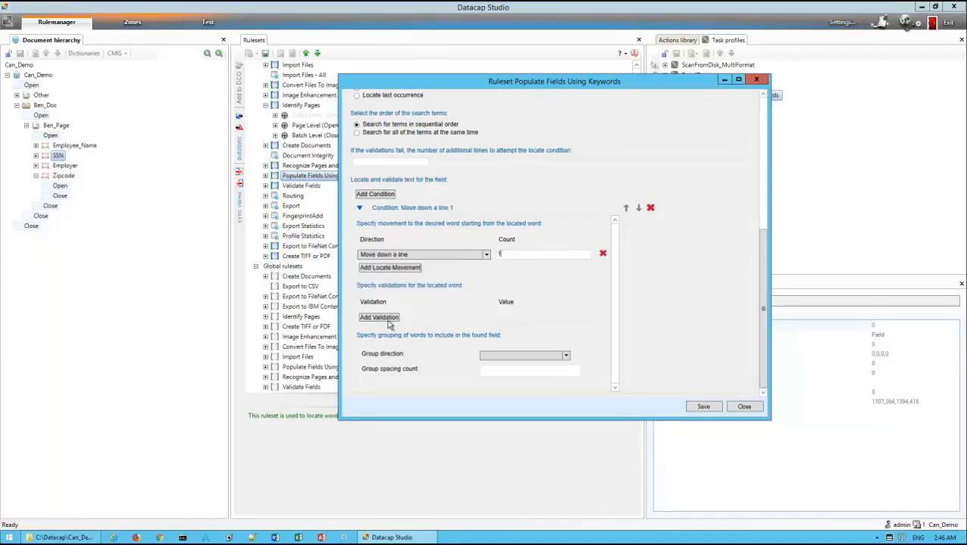
Set the SSN condition to group trailing words with a group spacing count of 3, and save it
click(563, 356)
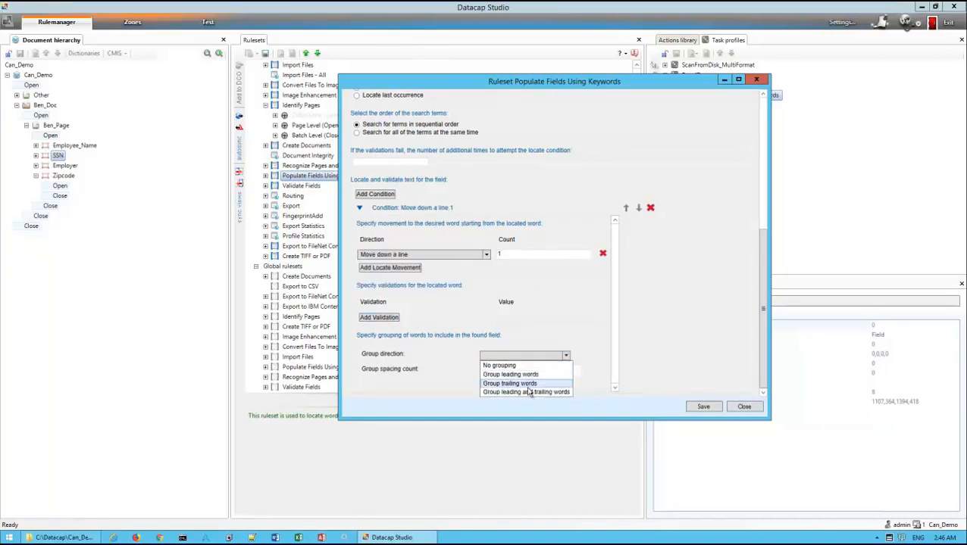
click(533, 385)
click(539, 369)
text(3)
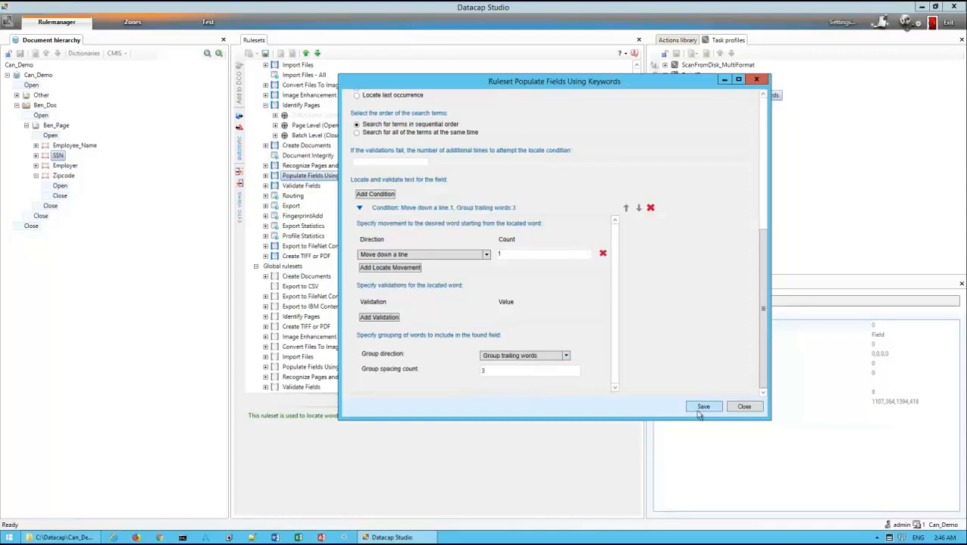
Enable locating of the Employer field by keyword only, with the locate term Employer
click(63, 168)
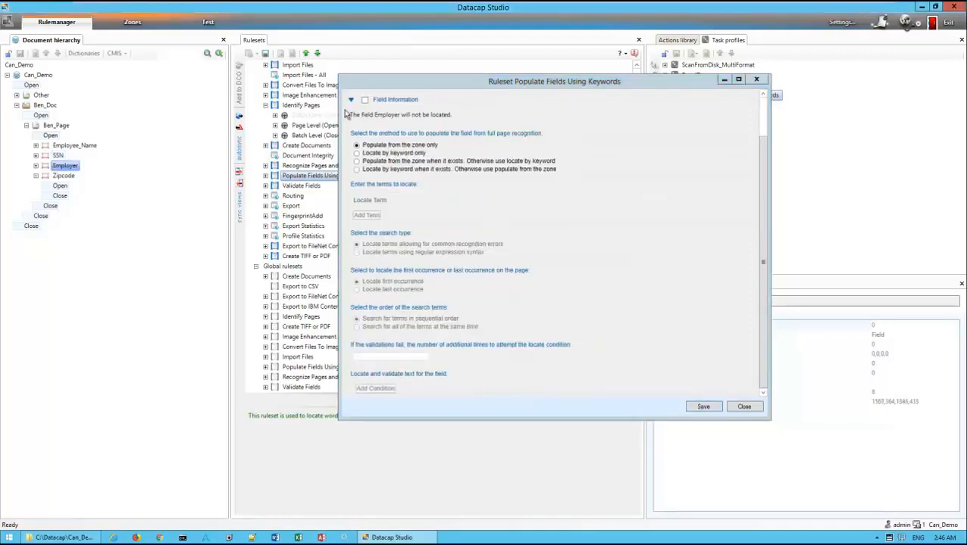
click(357, 153)
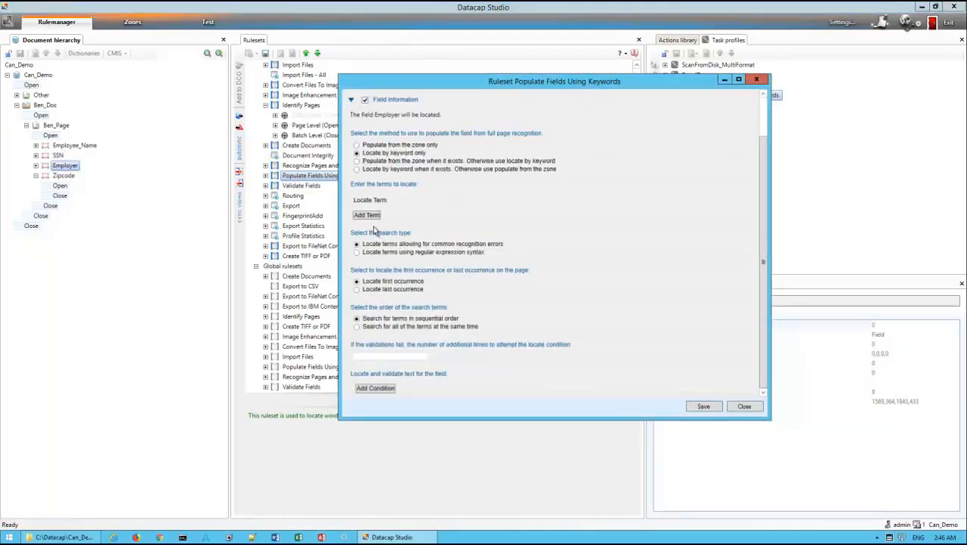
click(367, 215)
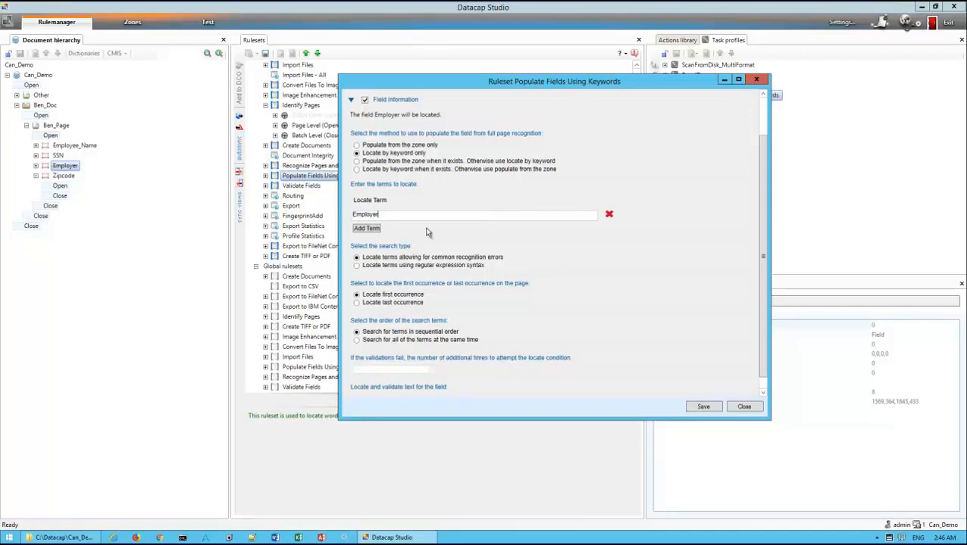
Add a condition for Employer with the locate movement Move down a line and a count of 1
scroll(593, 317, down, 1)
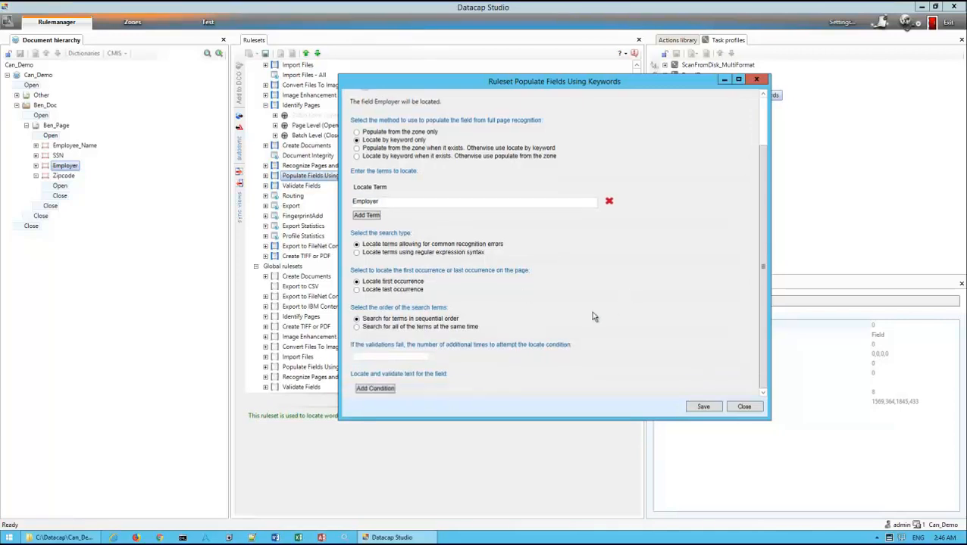
click(375, 387)
scroll(492, 362, down, 3)
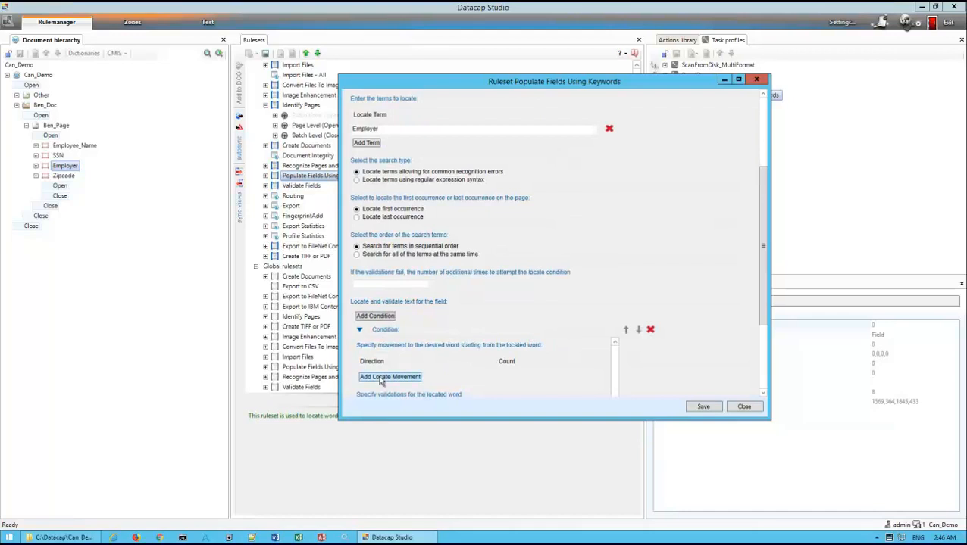
scroll(447, 374, down, 3)
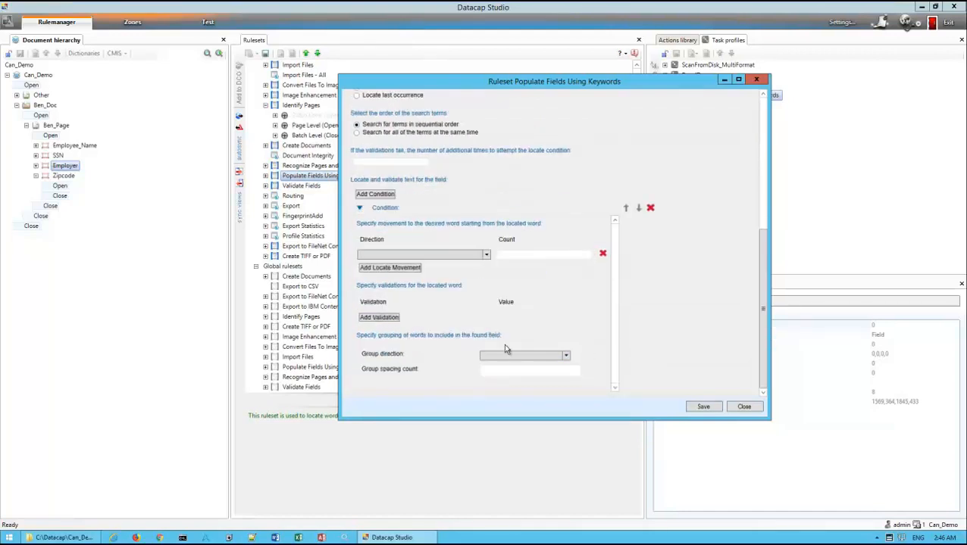
click(487, 256)
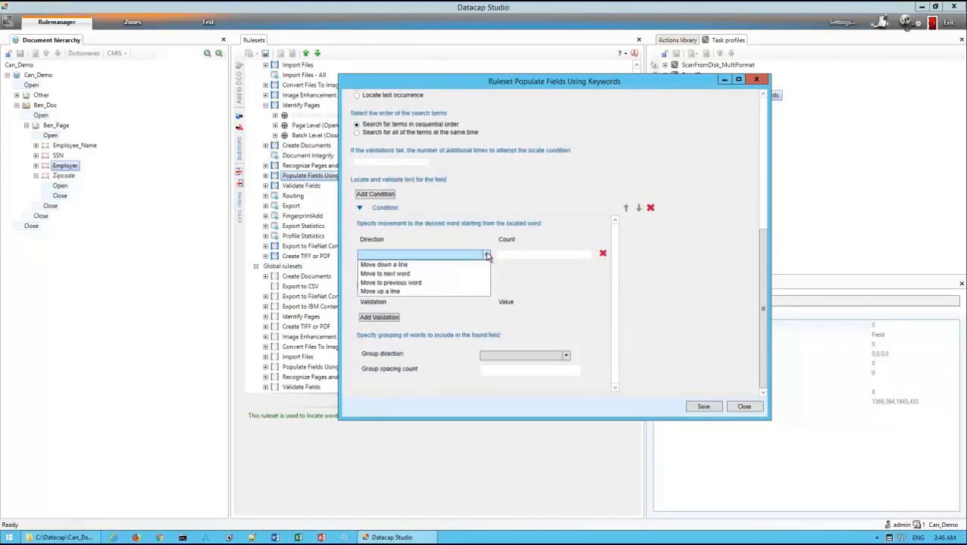
click(428, 265)
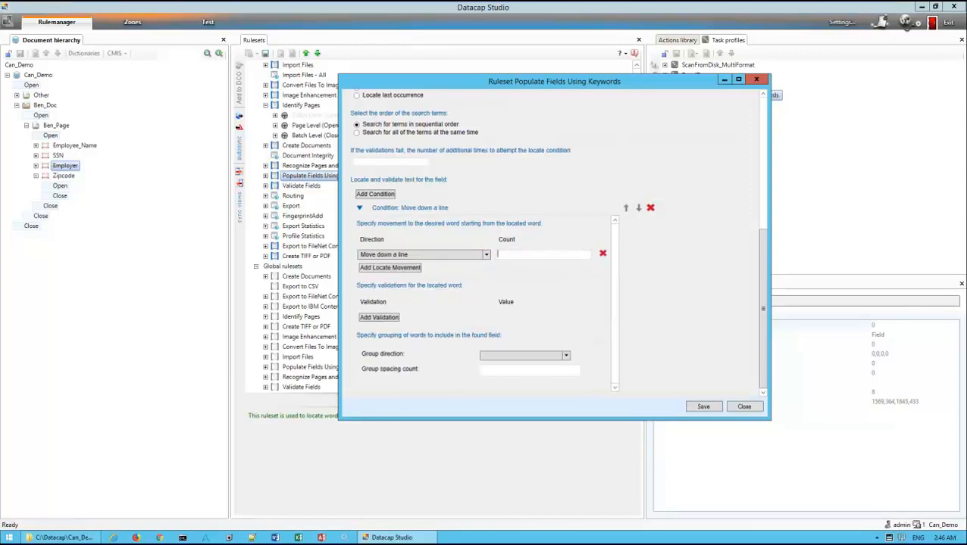
Set the Employer condition to group trailing words with a group spacing count of 3, and save it
click(567, 357)
click(510, 383)
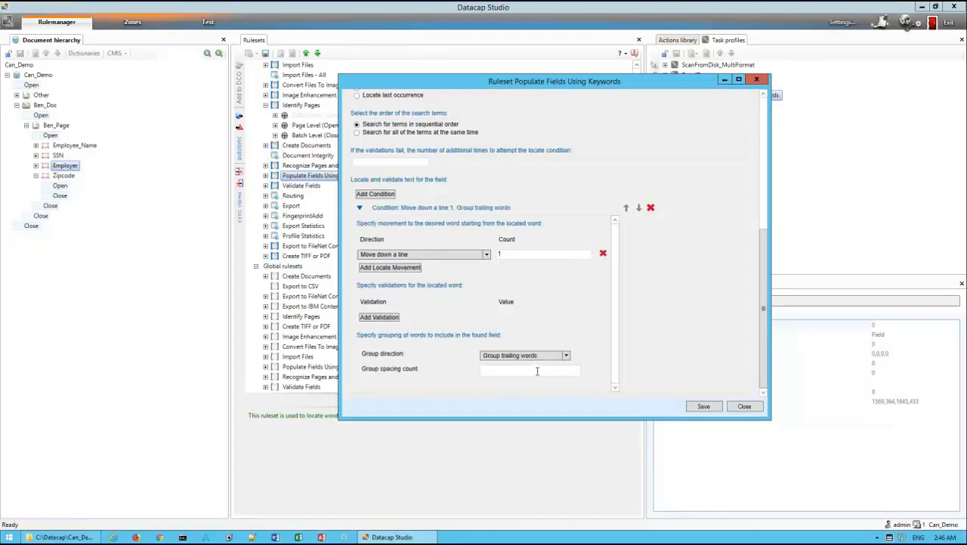
text(3)
Select the Zipcode field and examine the Locate using keyword actions under Field Employer in the Populate Fields Using Keywords ruleset
click(67, 177)
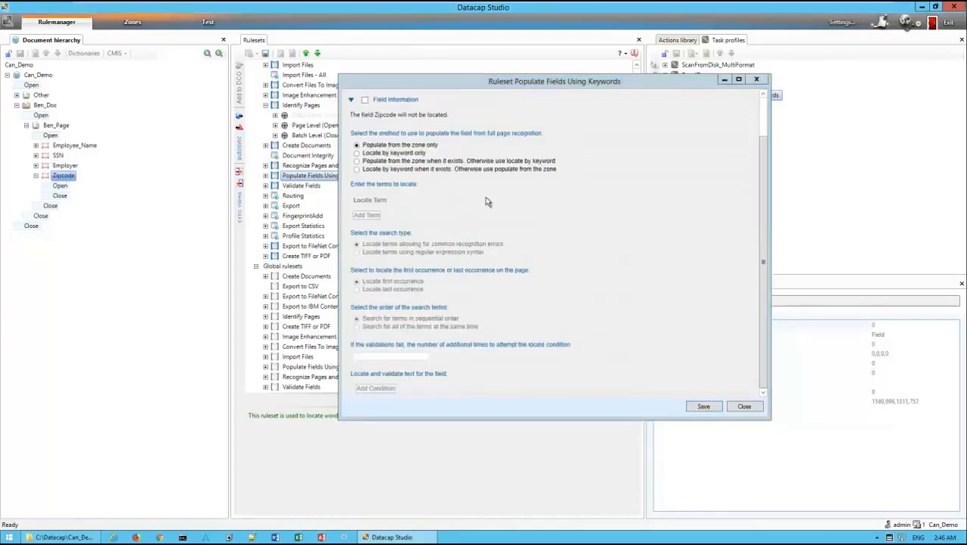
drag(409, 85, 516, 84)
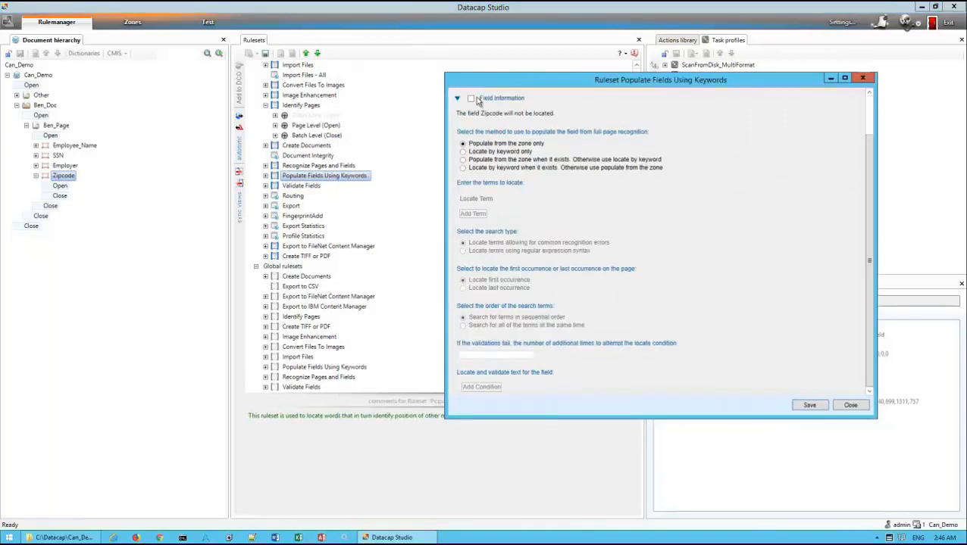
click(265, 176)
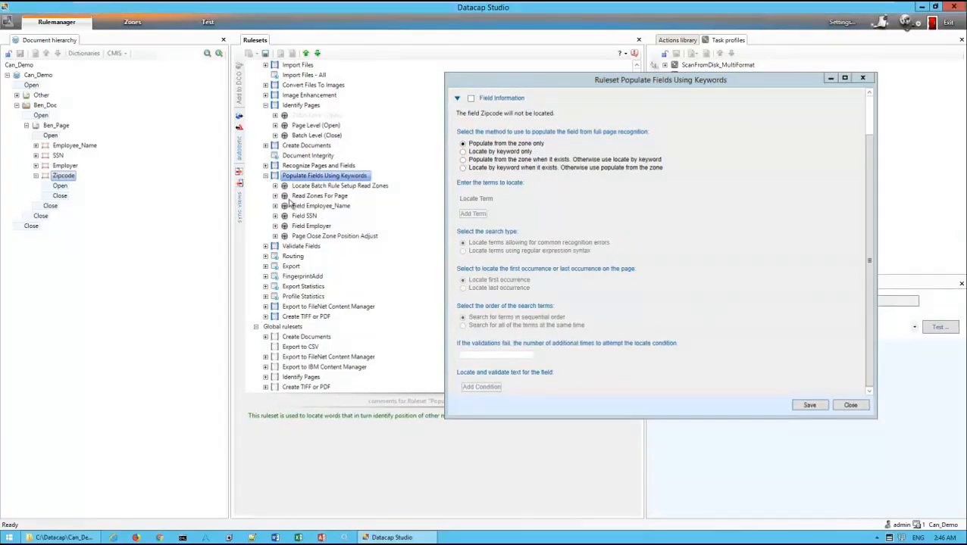
click(275, 226)
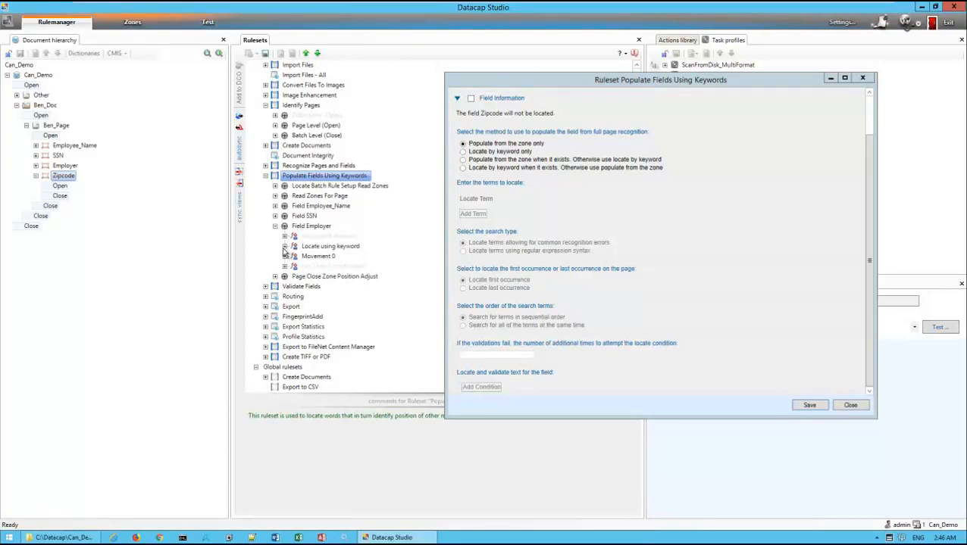
click(285, 246)
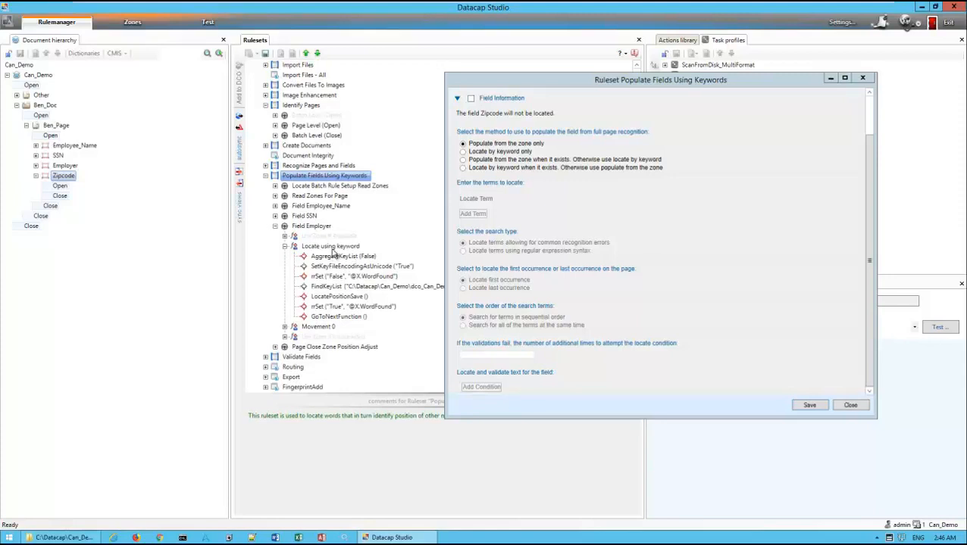
Enable locating of the Zipcode field by keyword only, with the locate term Zipcode
click(463, 152)
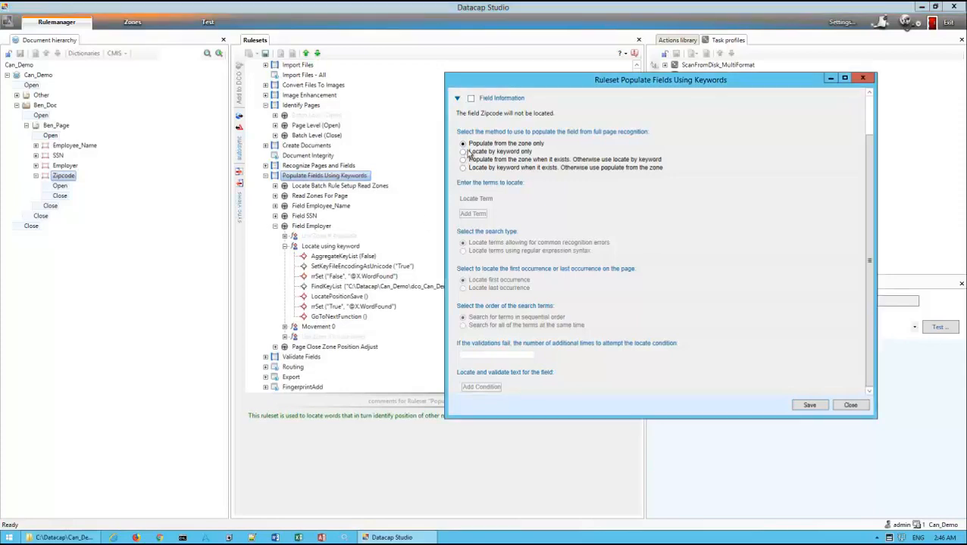
click(471, 99)
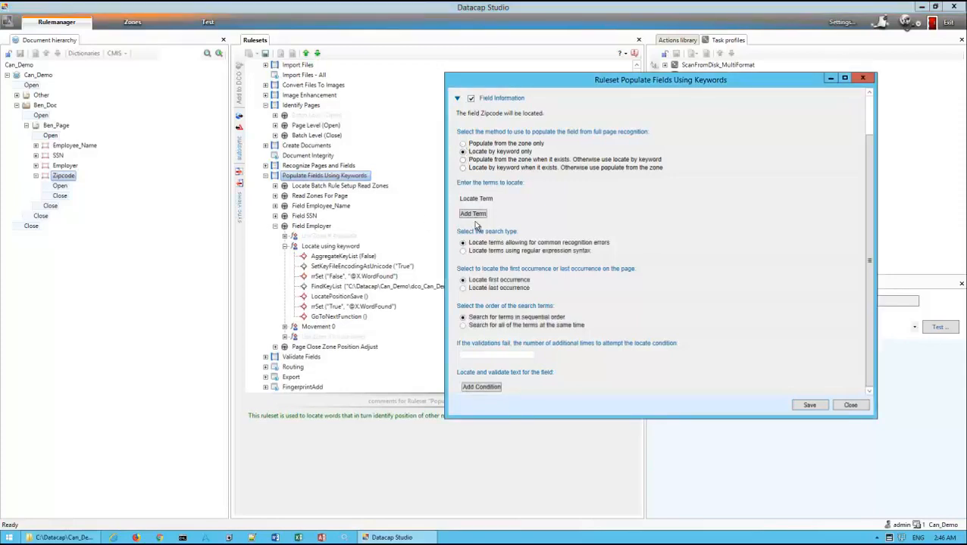
click(474, 215)
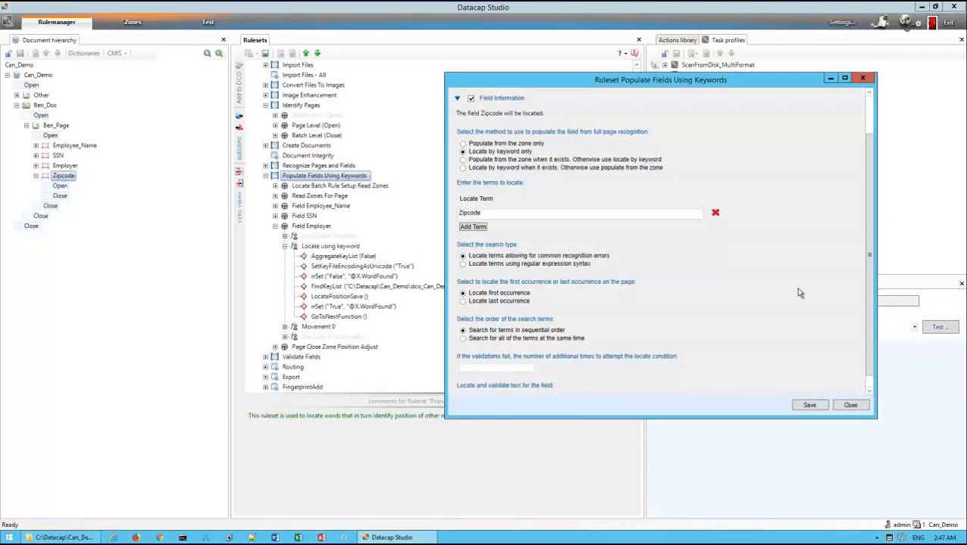
Add a condition for Zipcode with the locate movement Move down a line and a count of 1
drag(869, 314, 869, 330)
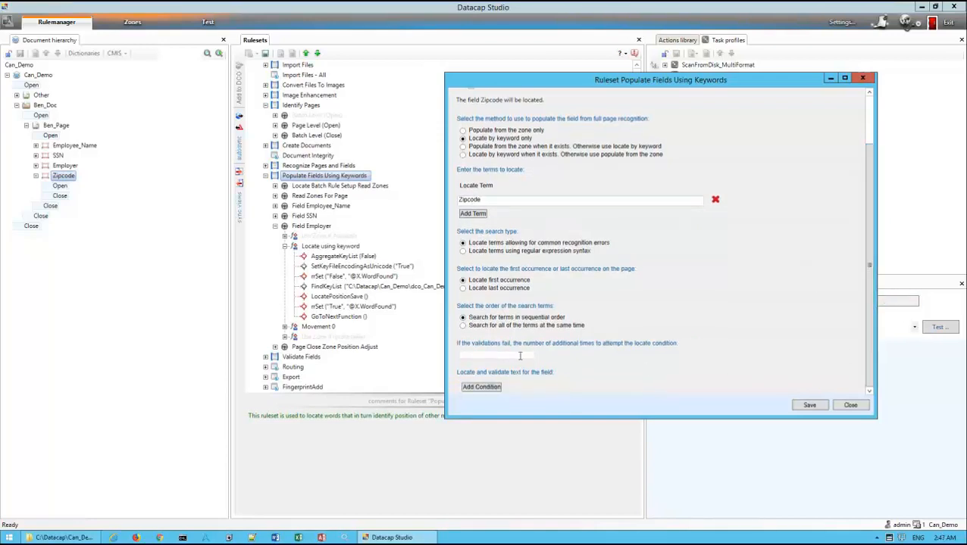
click(486, 387)
scroll(863, 277, down, 3)
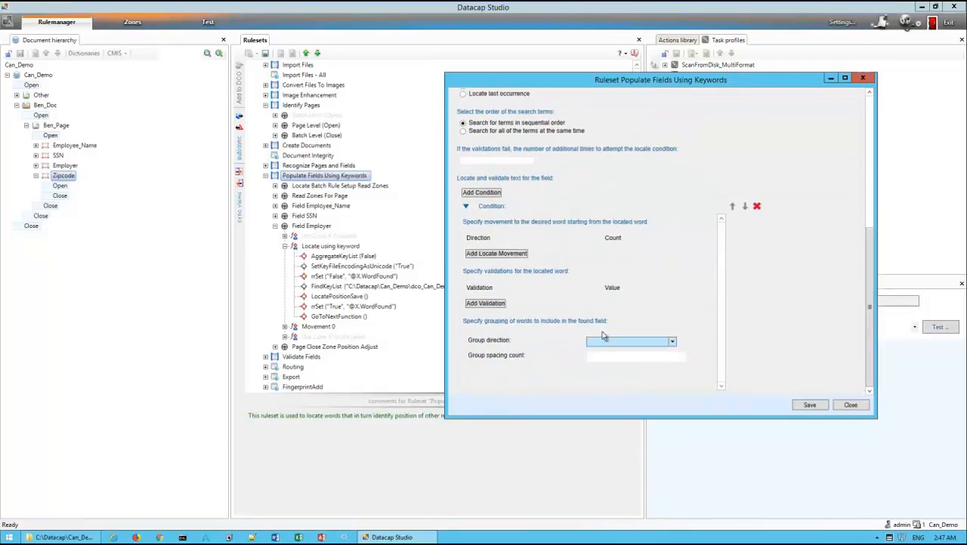
click(507, 255)
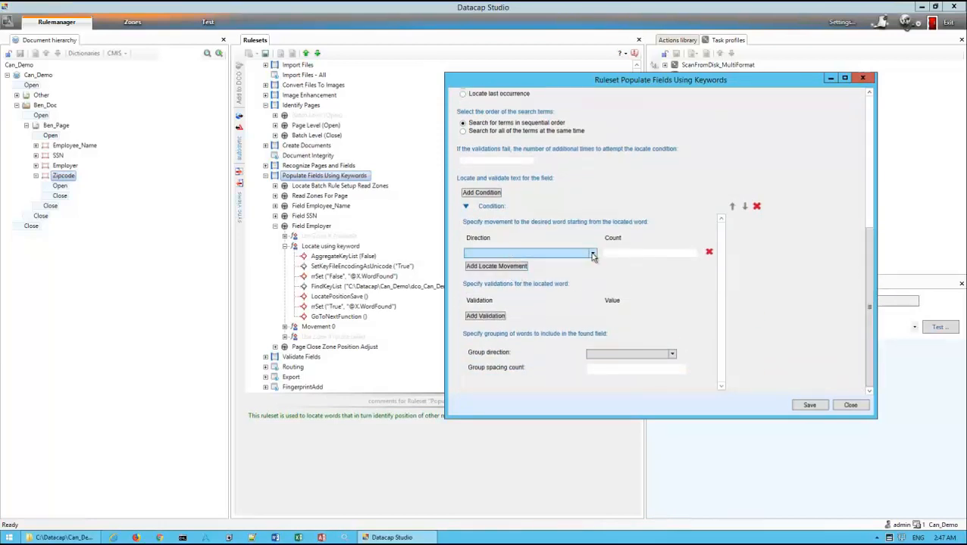
click(593, 254)
click(546, 259)
click(622, 253)
text(1)
Save the Zipcode condition with Group trailing words and a group spacing count of 3, and expand the Field Zipcode rule
click(671, 353)
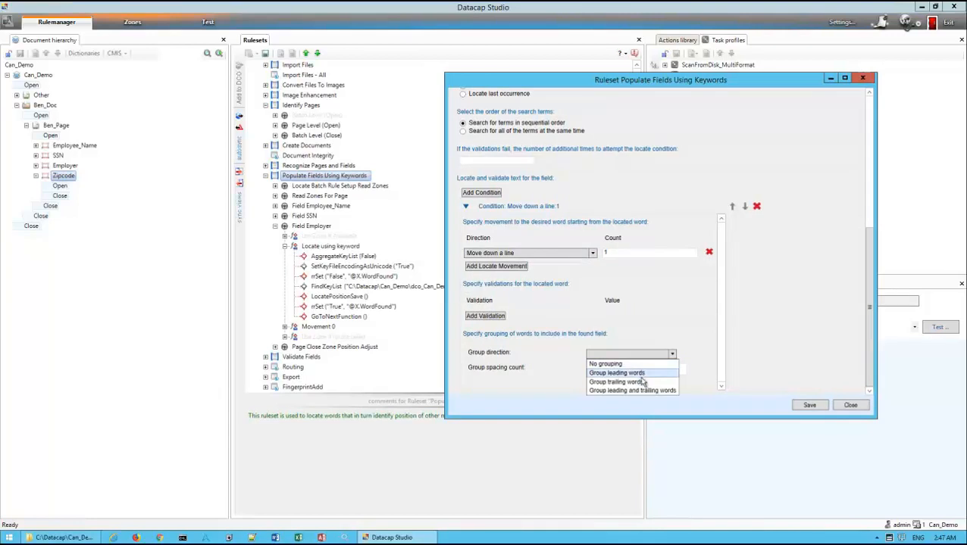
click(642, 382)
click(657, 369)
click(811, 405)
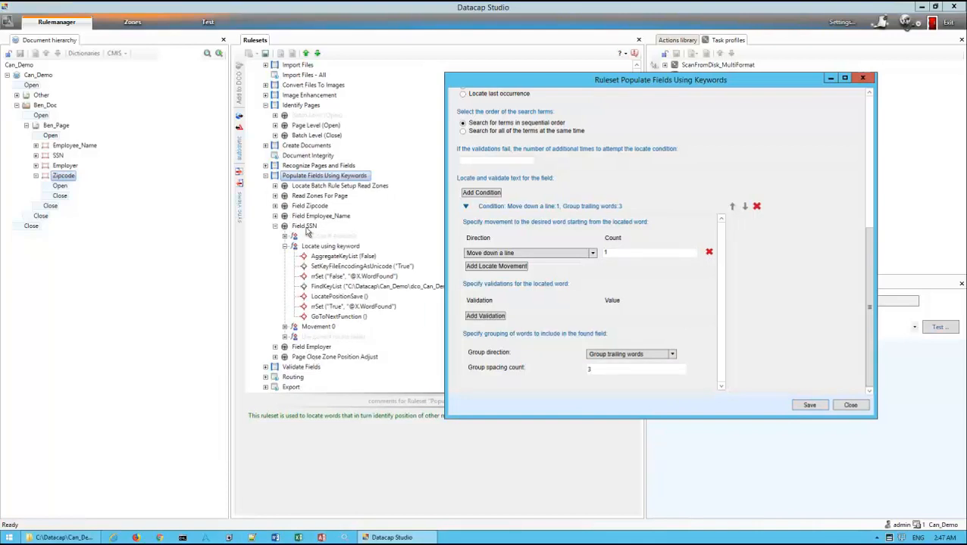
click(275, 206)
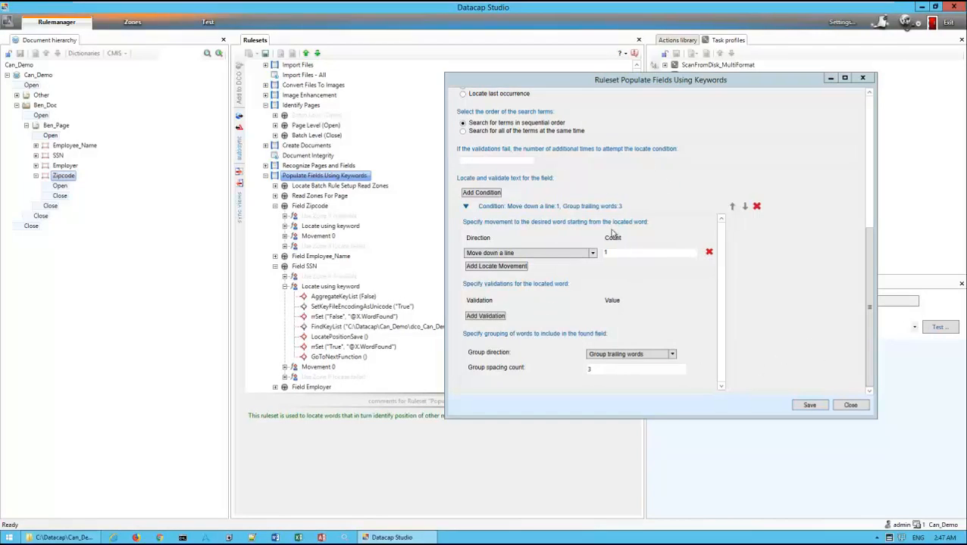
Save and close the Populate Fields Using Keywords settings, and collapse the ruleset with its field rules
click(809, 405)
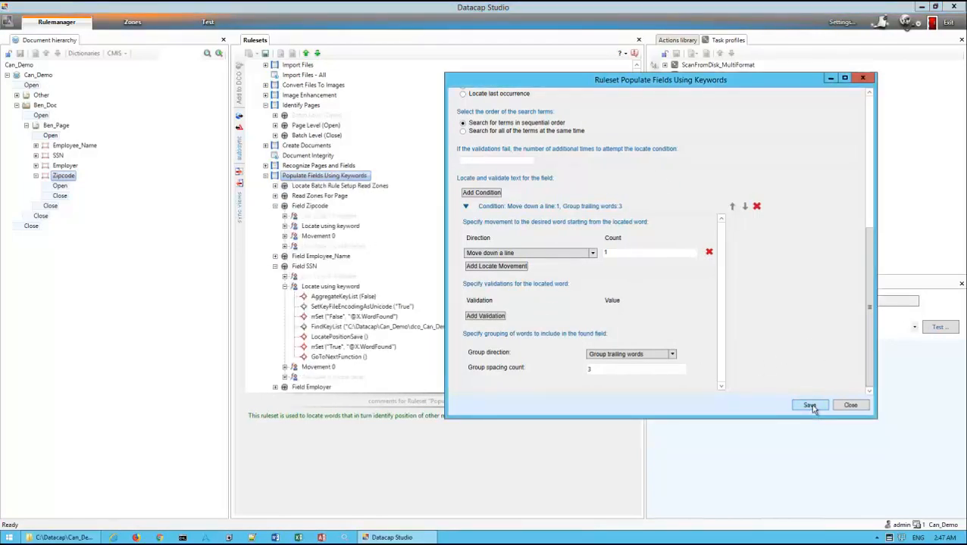
click(274, 205)
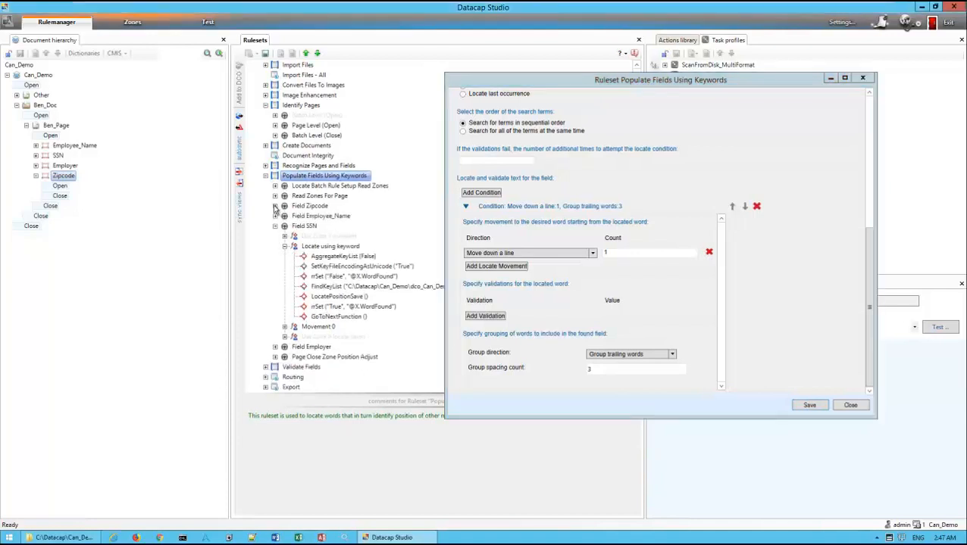
click(276, 226)
click(809, 405)
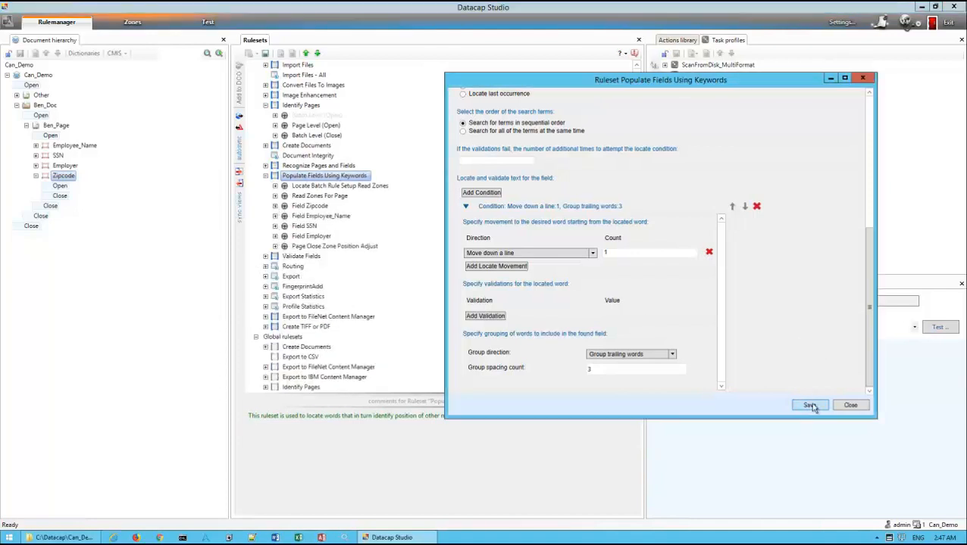
click(849, 406)
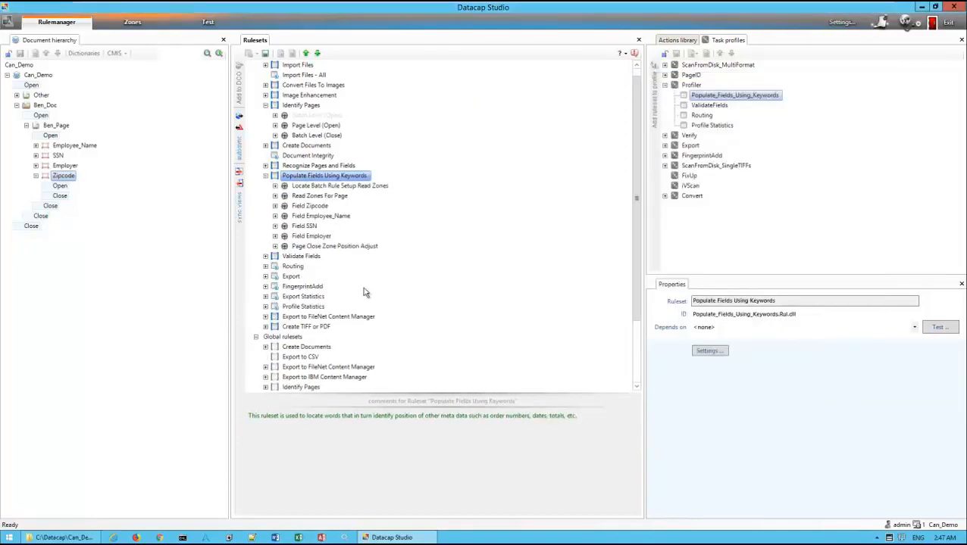
click(265, 176)
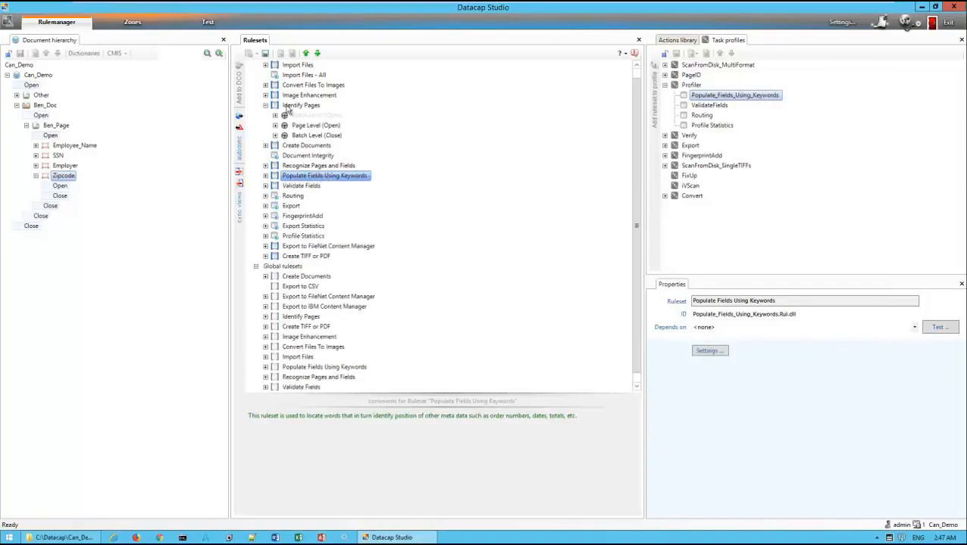
Cancel the existing test batch under the Profiler task of Demo_SingleTIFFs in the Test view
click(207, 22)
right_click(66, 135)
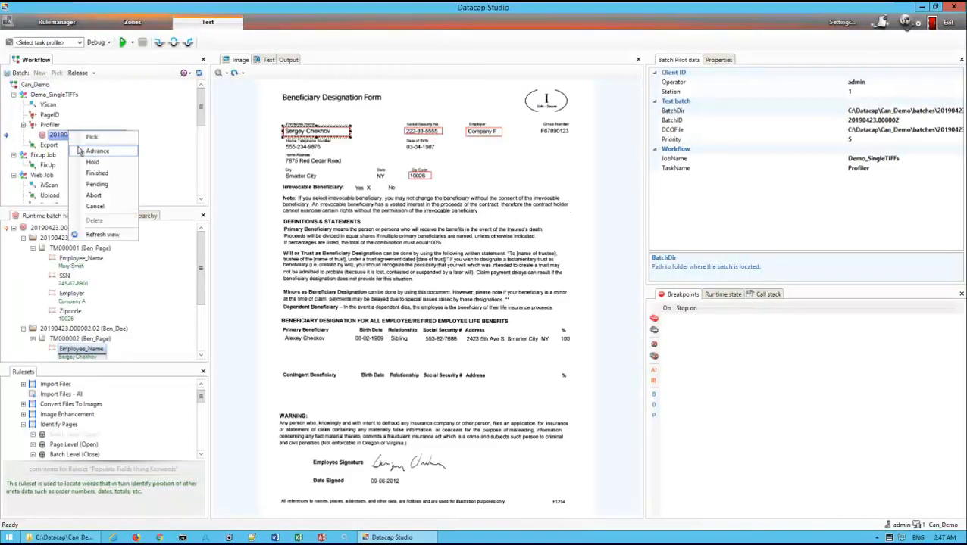
click(94, 206)
Create a new VScan batch in Demo_SingleTIFFs, run the ScanFromDisk_SingleTIFFs task profile and advance the batch
right_click(47, 105)
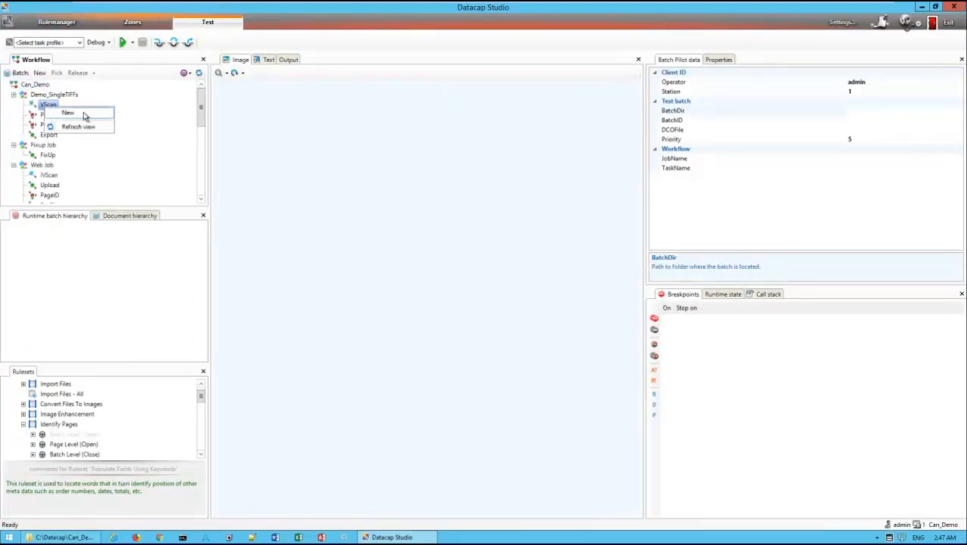
click(67, 112)
click(45, 43)
click(42, 96)
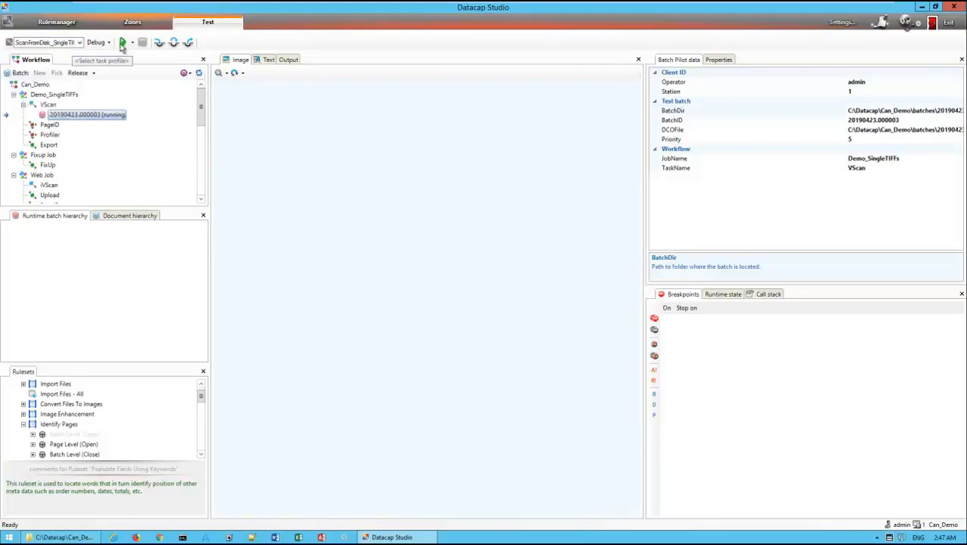
click(122, 43)
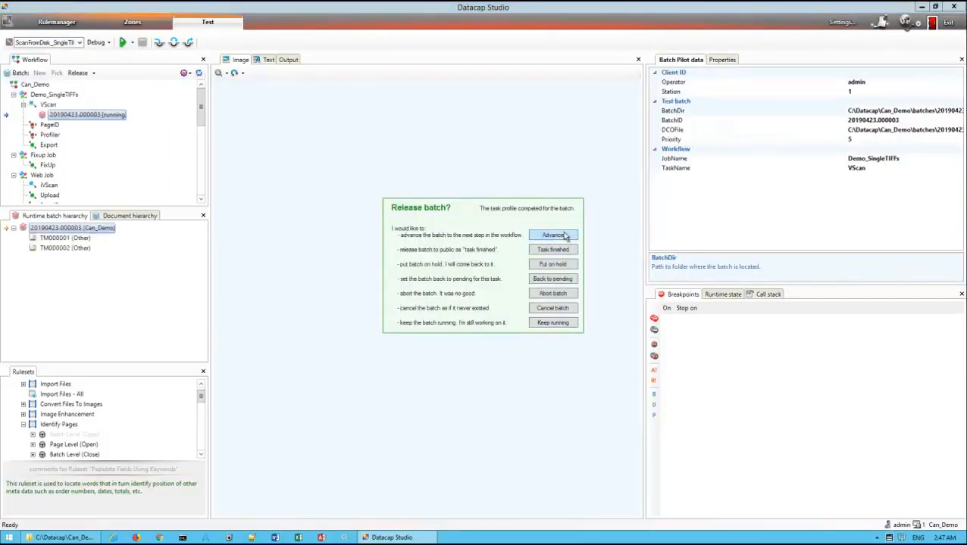
click(565, 236)
Run PageID on the batch, advance it, and run Profiler, keeping the batch running
click(122, 43)
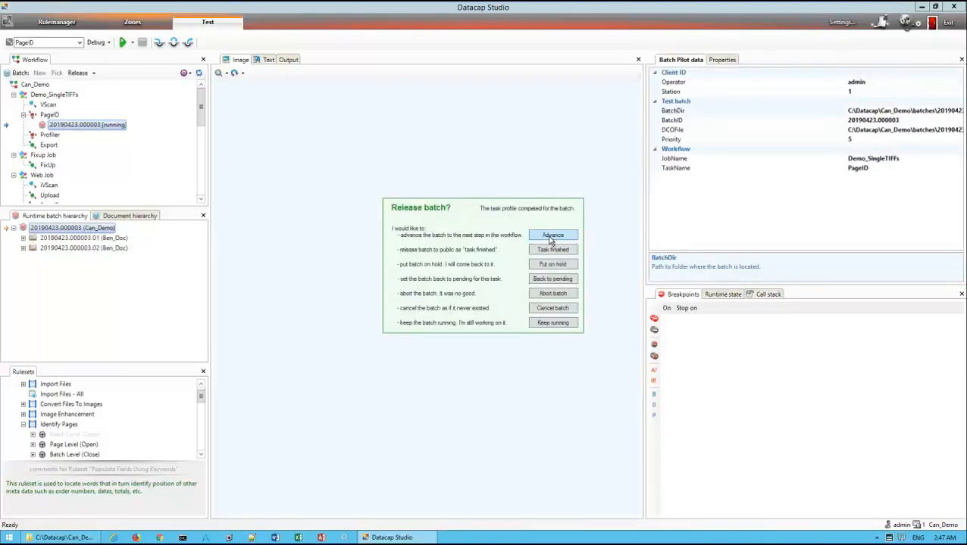
click(548, 236)
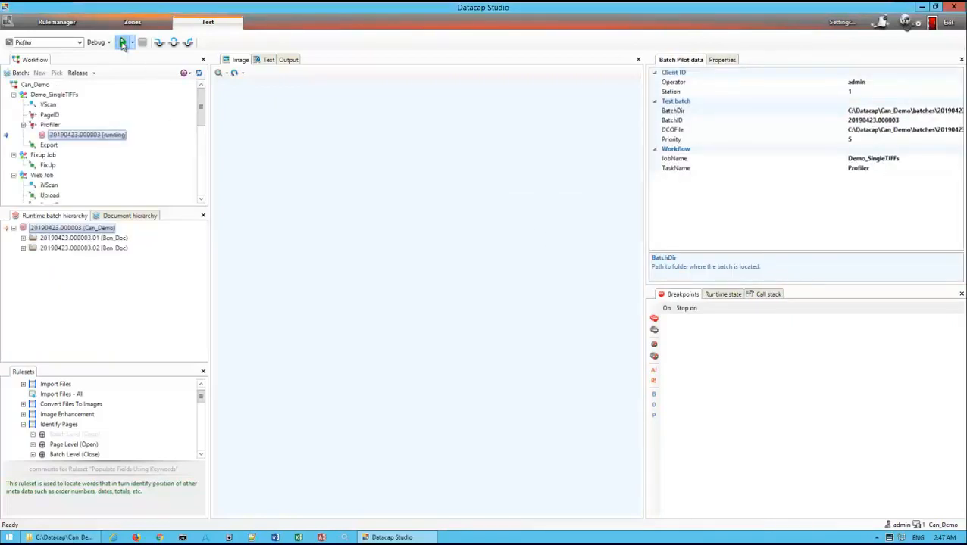
click(122, 42)
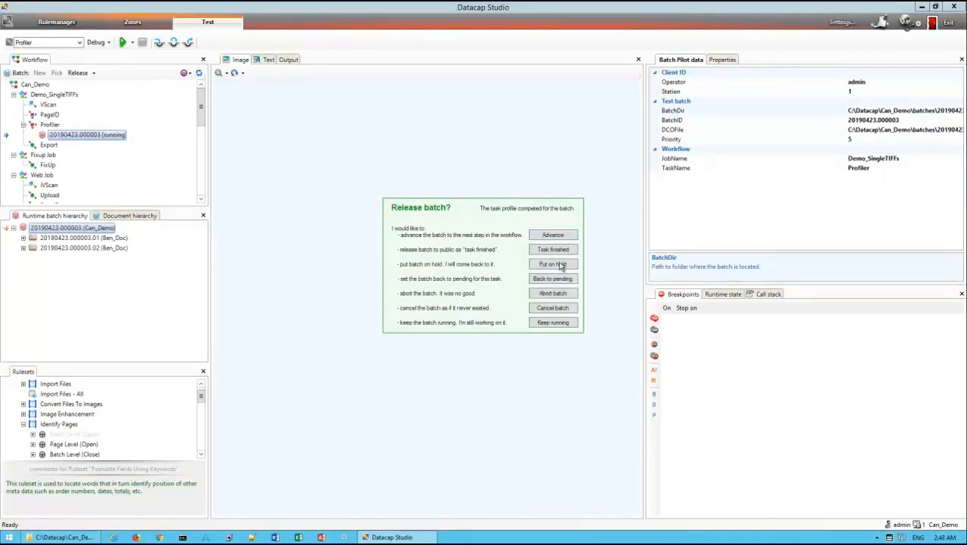
click(566, 325)
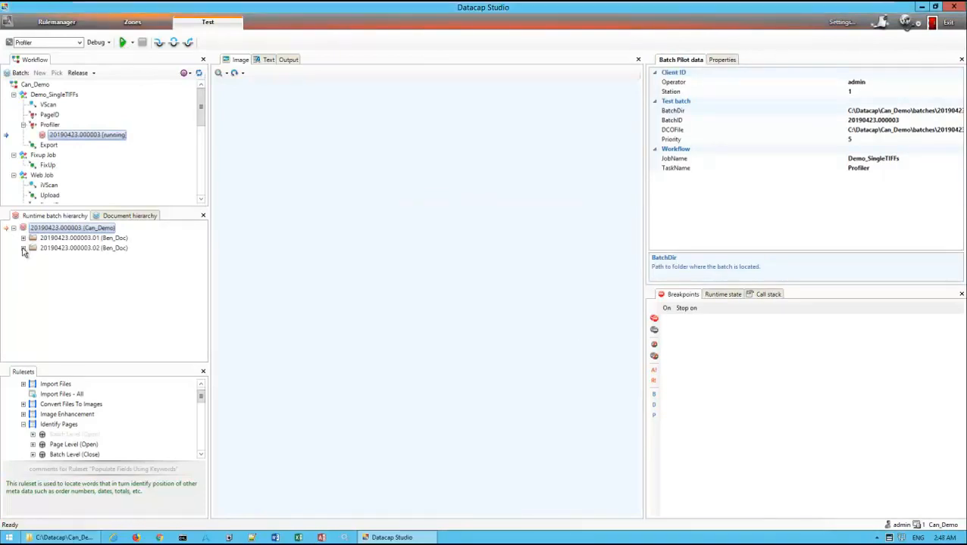
Expand both Ben_Doc documents down to their page fields and enlarge the runtime batch hierarchy
click(24, 248)
click(65, 259)
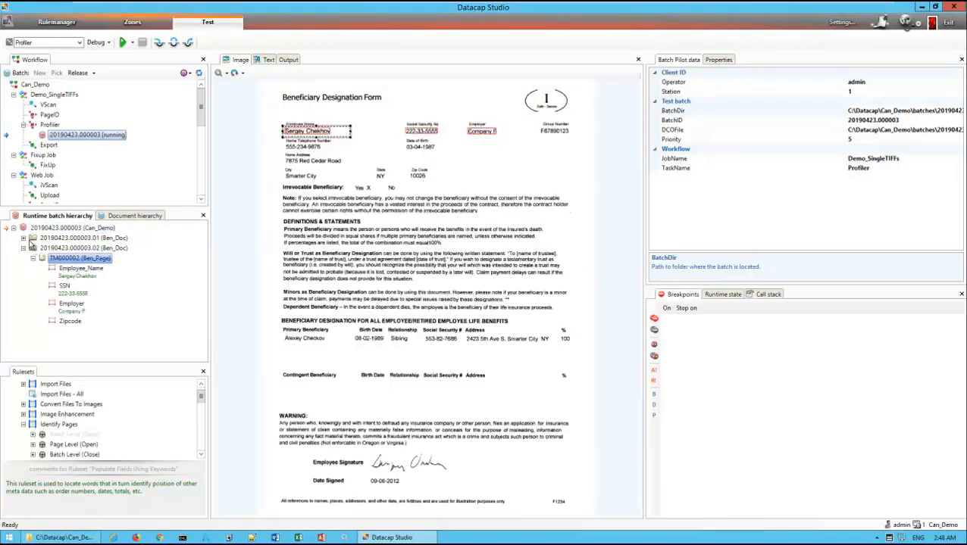
click(23, 238)
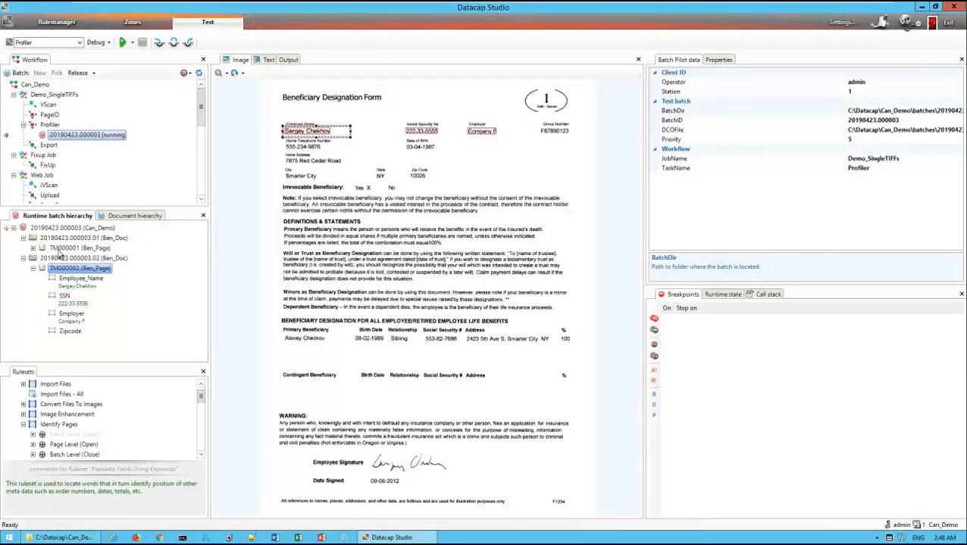
double_click(70, 249)
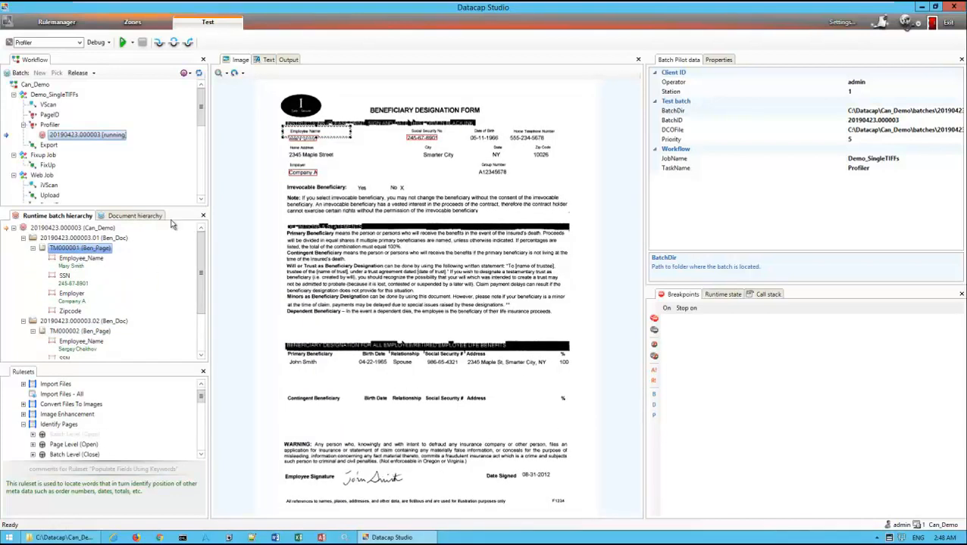
drag(173, 207, 174, 165)
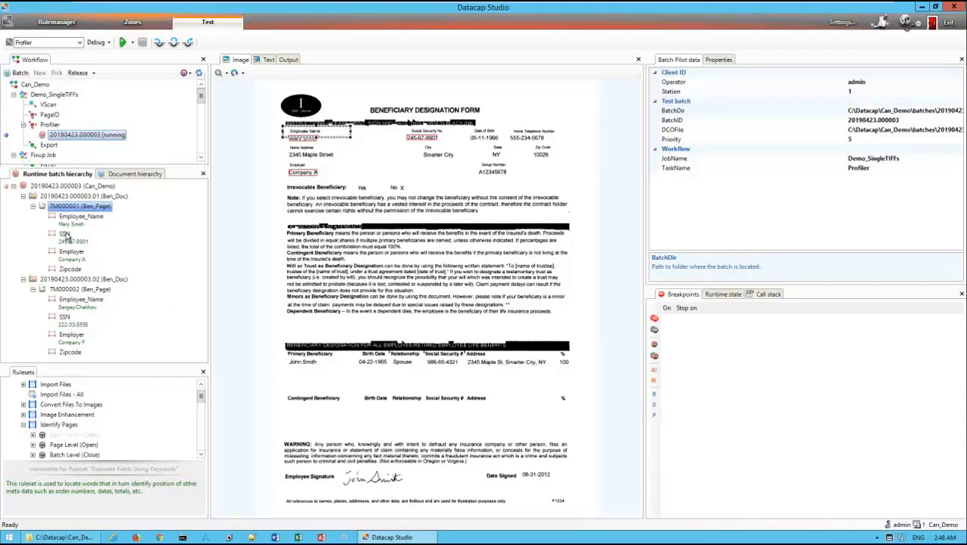
Compare the extracted Employee_Name, SSN, Employer and Zipcode fields of page TM000001 with an enlarged view of its image
click(87, 219)
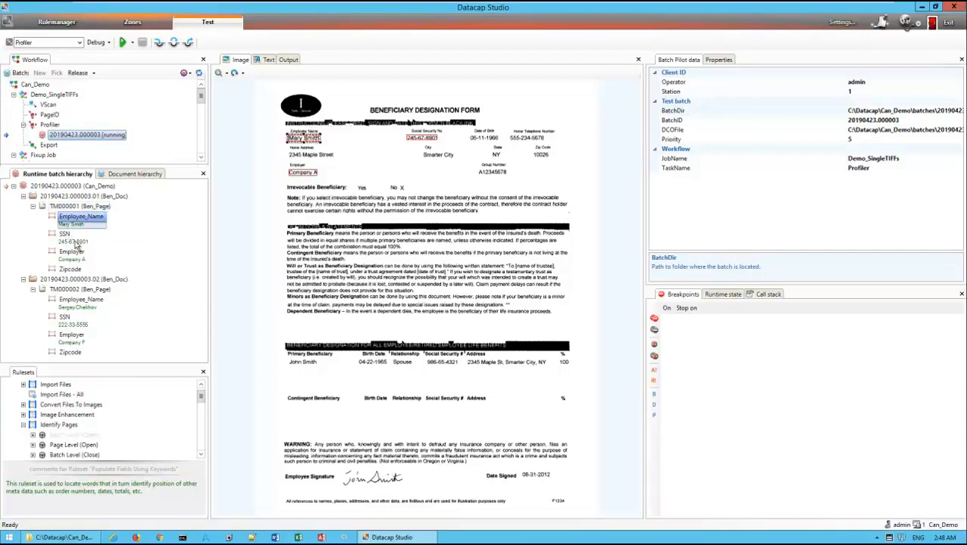
click(64, 236)
click(71, 253)
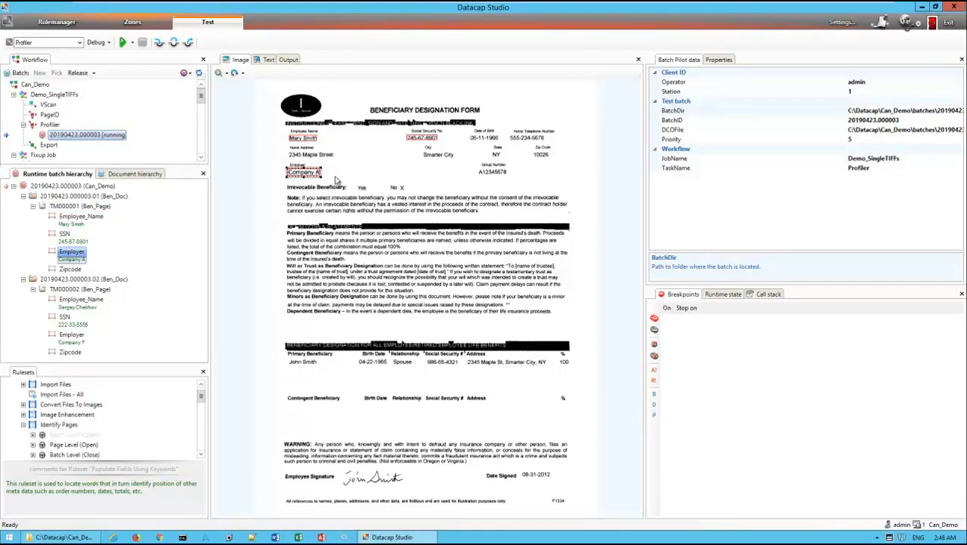
click(219, 73)
click(219, 74)
click(219, 74)
drag(293, 153, 371, 362)
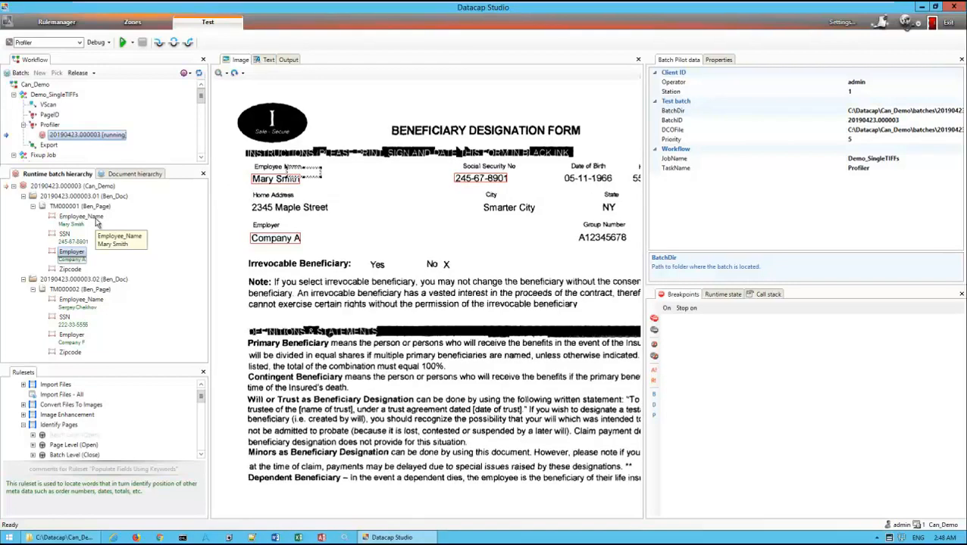
click(72, 220)
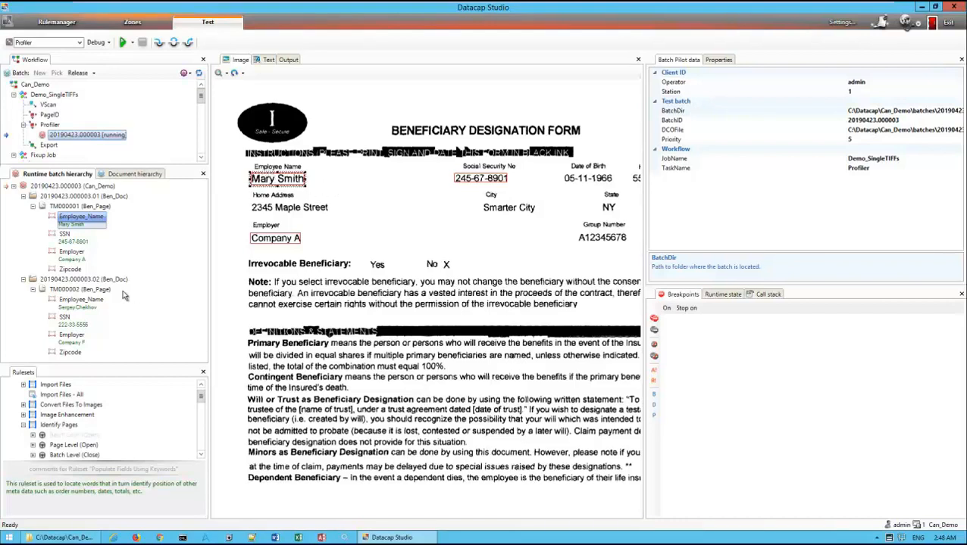
click(69, 270)
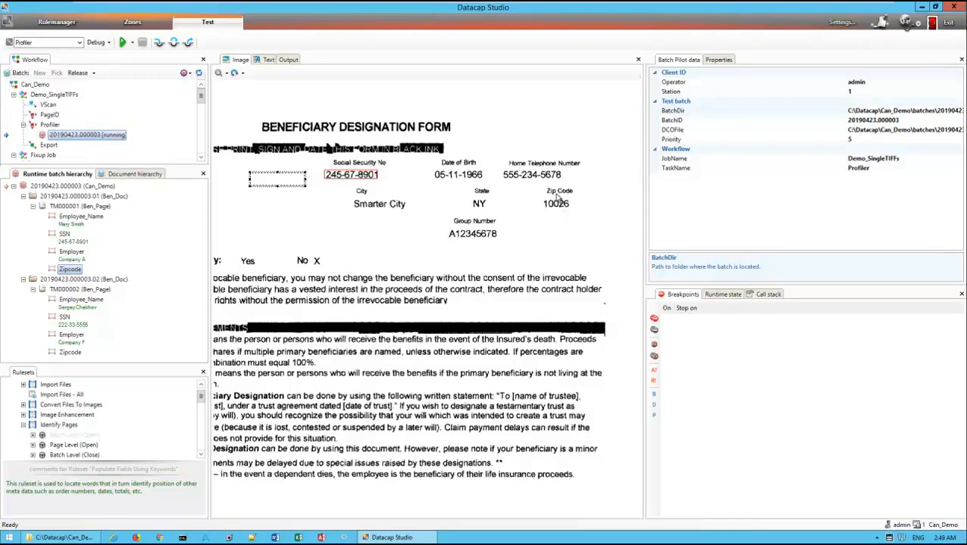
Set the Zipcode field's locate term to Zip code in the Populate Fields Using Keywords ruleset and save the changes
click(60, 22)
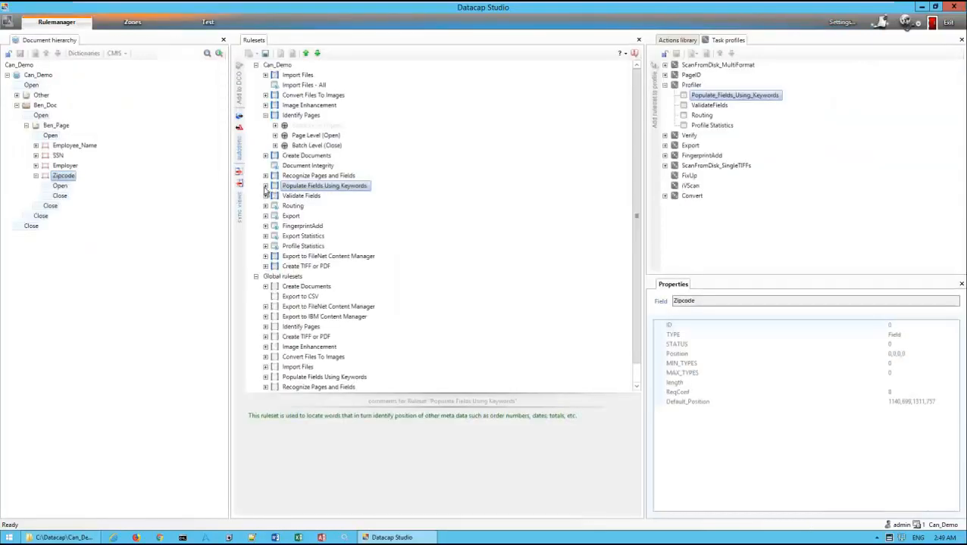
right_click(306, 187)
click(329, 191)
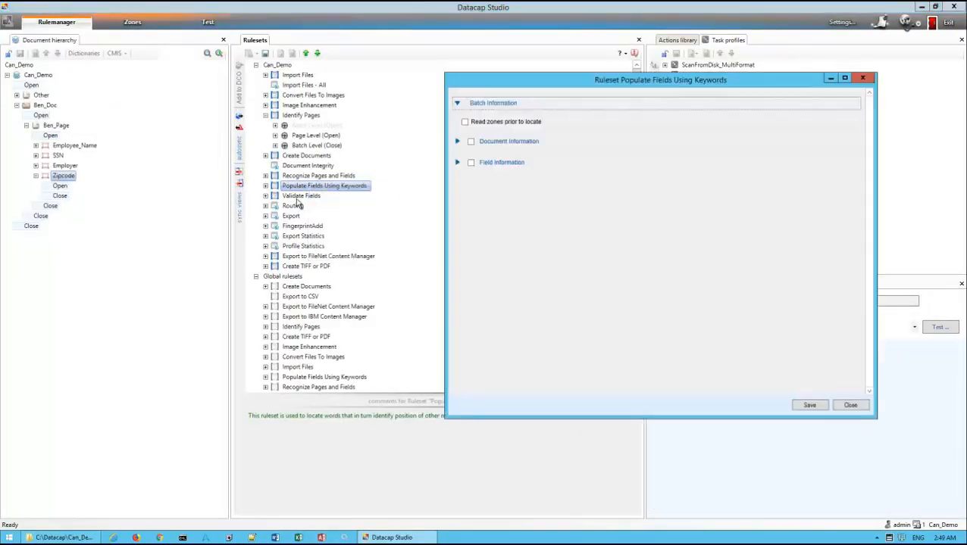
click(58, 177)
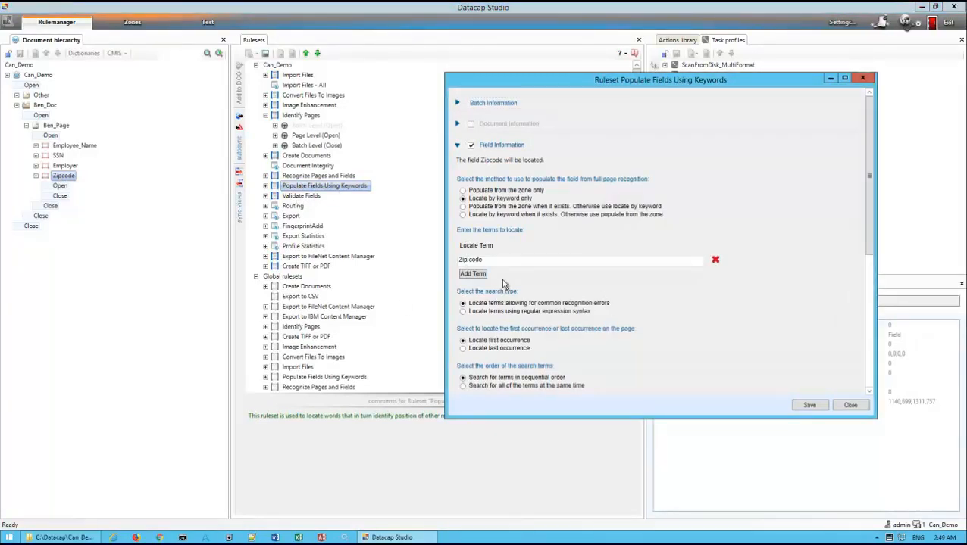
key(Escape)
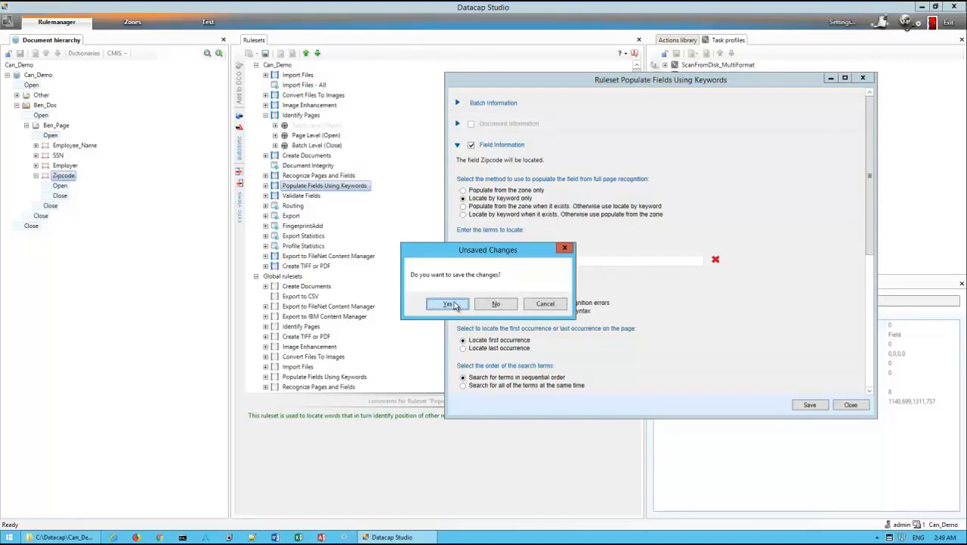
drag(478, 250, 346, 243)
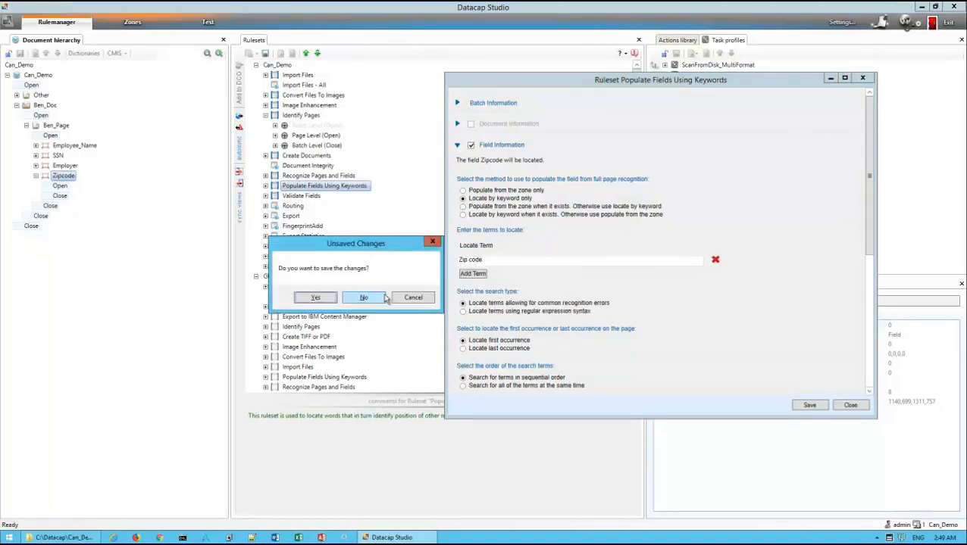
click(328, 299)
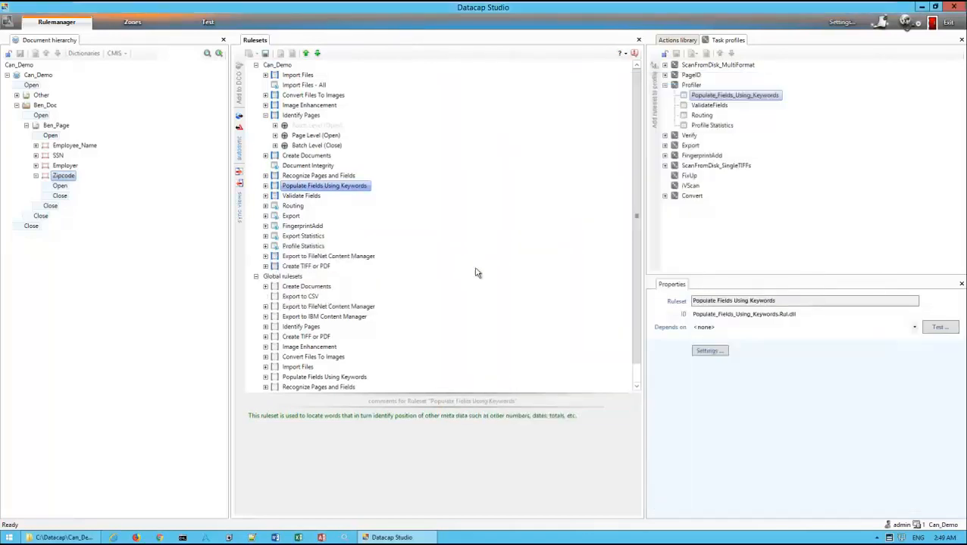
Reopen the Populate Fields Using Keywords settings, set the Zipcode locate term to Zip Code, and close them
right_click(319, 188)
click(350, 193)
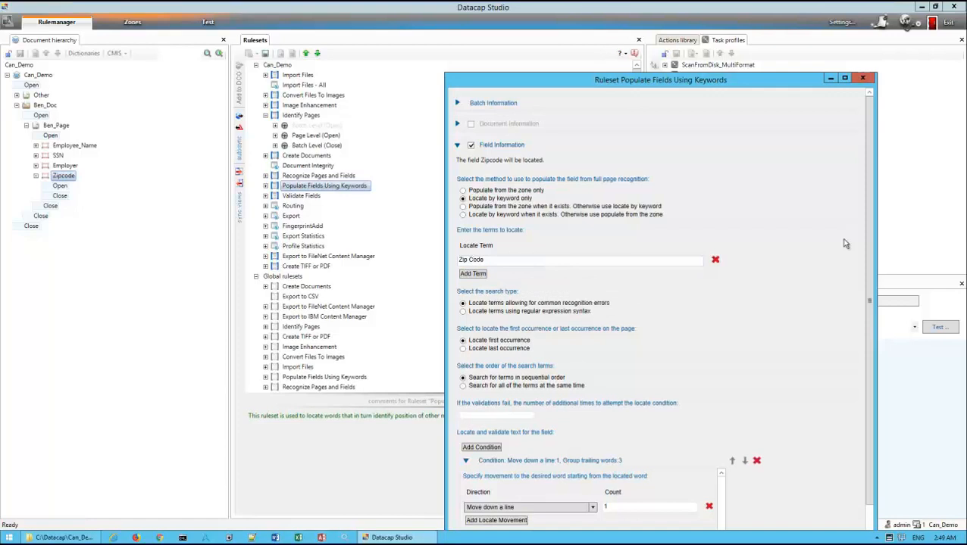
drag(748, 85, 698, 41)
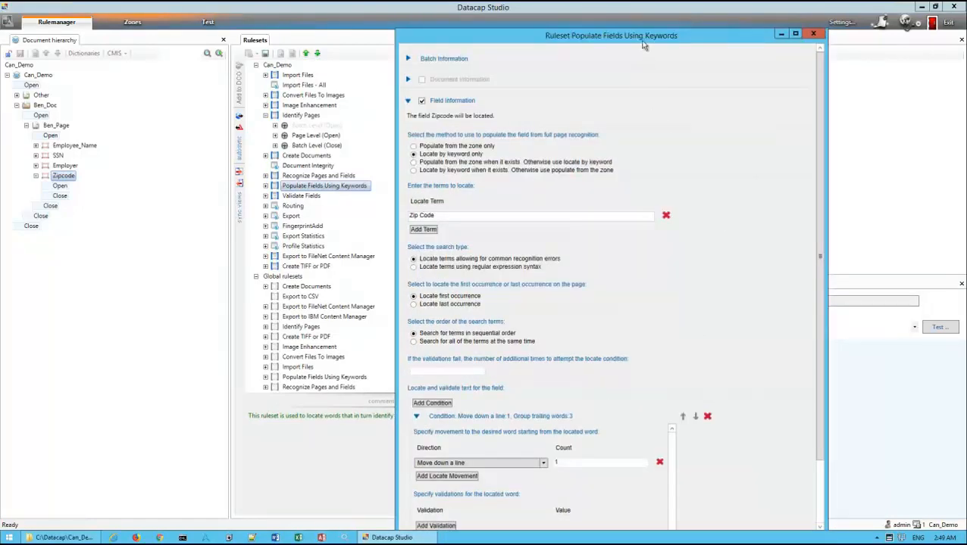
drag(650, 43, 633, 17)
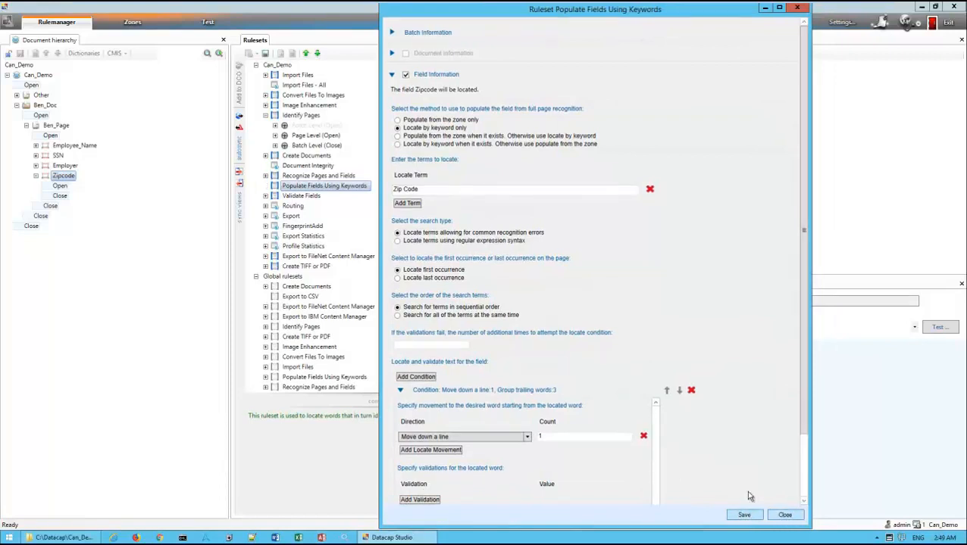
click(784, 515)
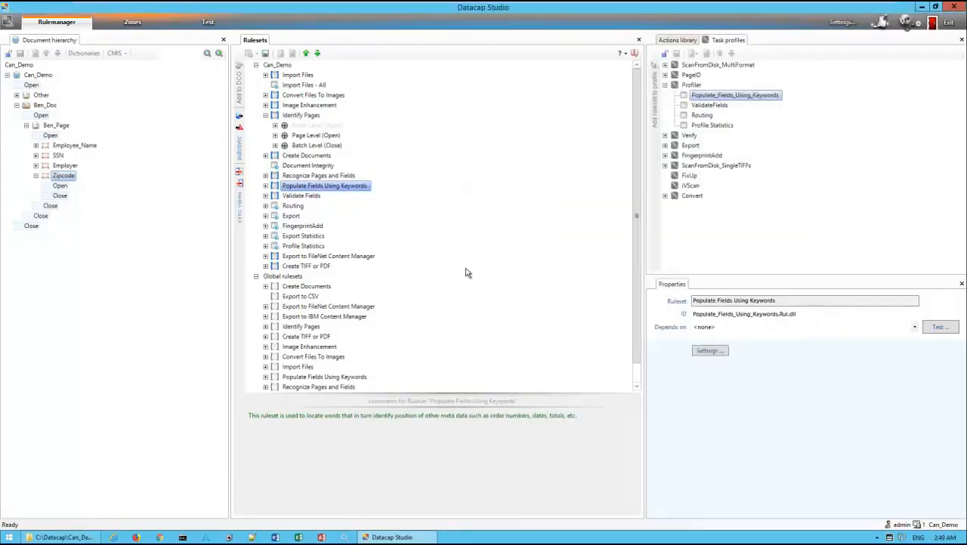
Rerun the Profiler task profile on the current test batch and keep the batch running
click(209, 22)
click(64, 44)
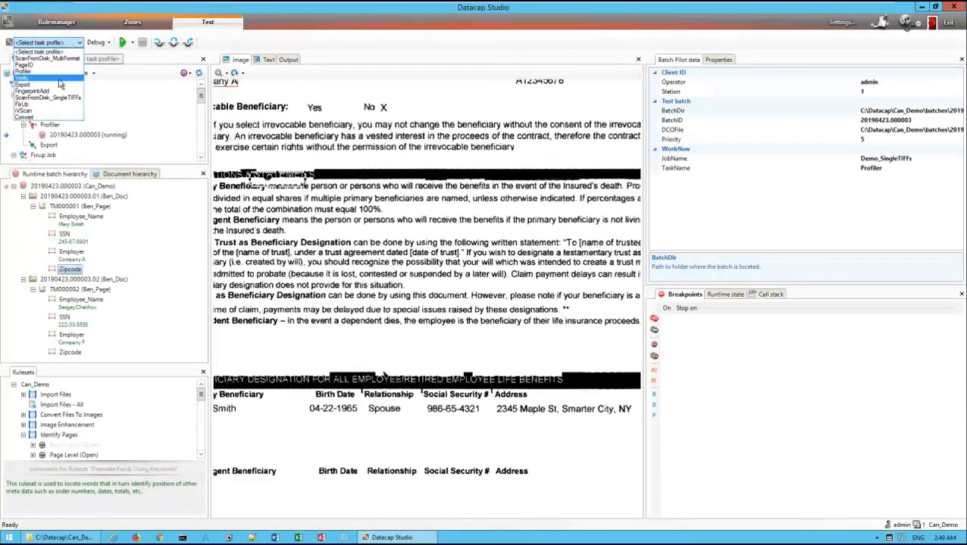
click(30, 71)
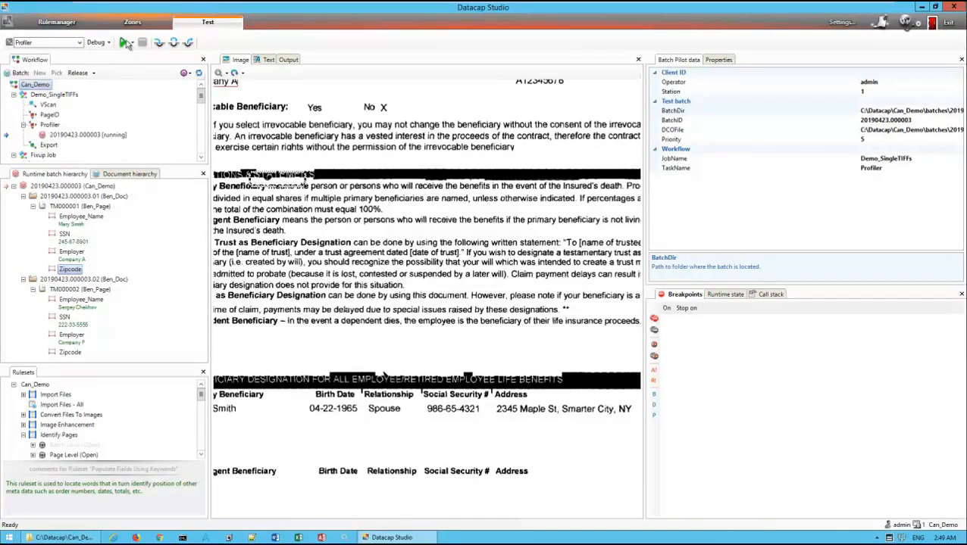
click(122, 43)
click(528, 310)
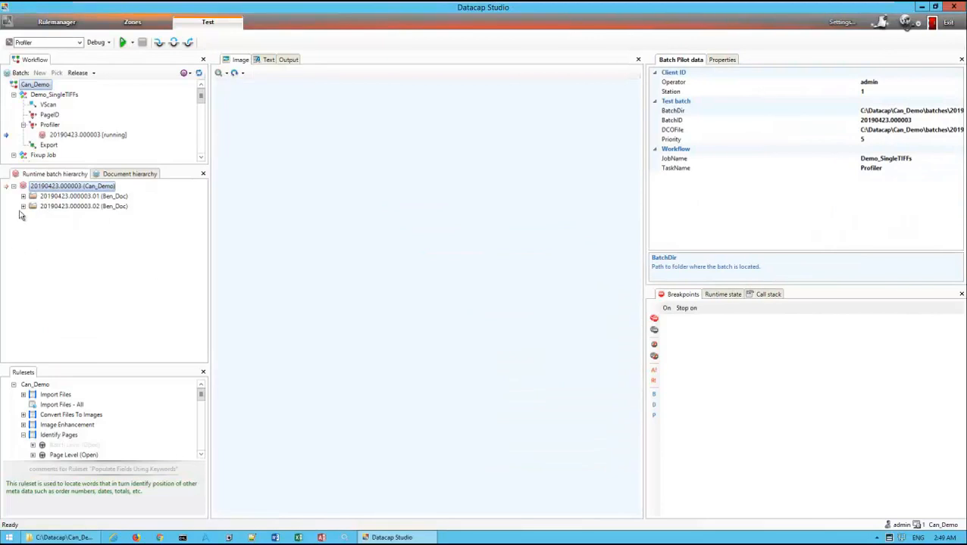
Expand the fields of both Ben_Doc documents and check the Zipcode extraction against the page images
click(23, 206)
click(32, 217)
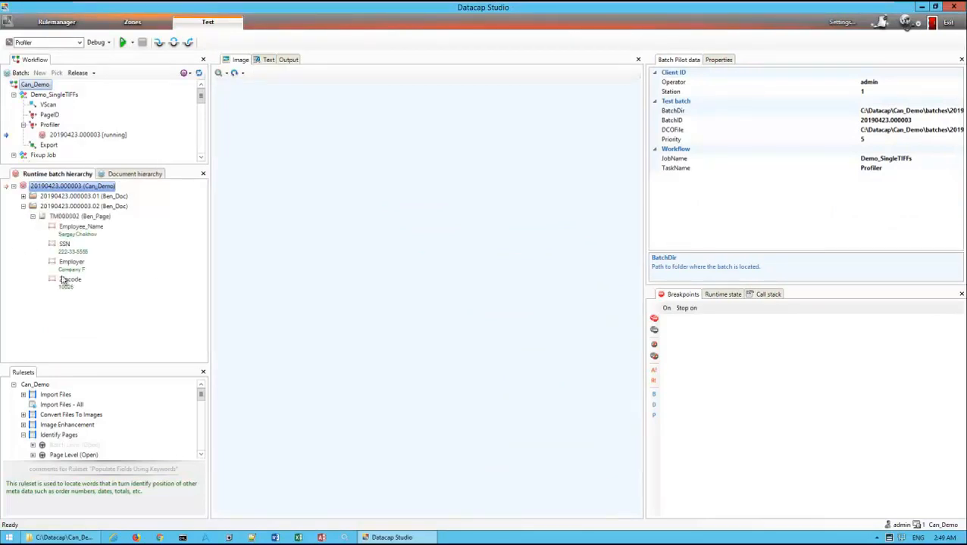
click(68, 280)
click(23, 196)
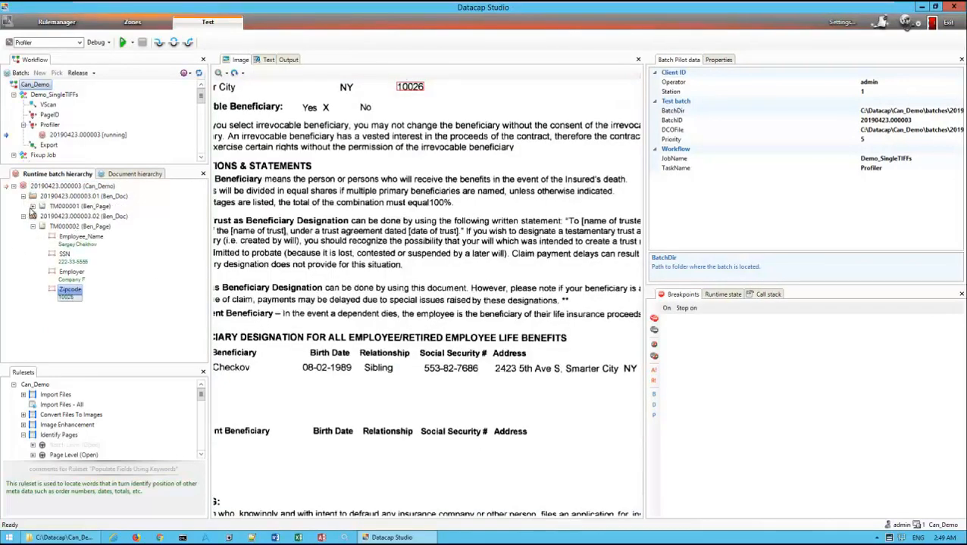
click(33, 206)
click(75, 206)
drag(538, 175, 456, 319)
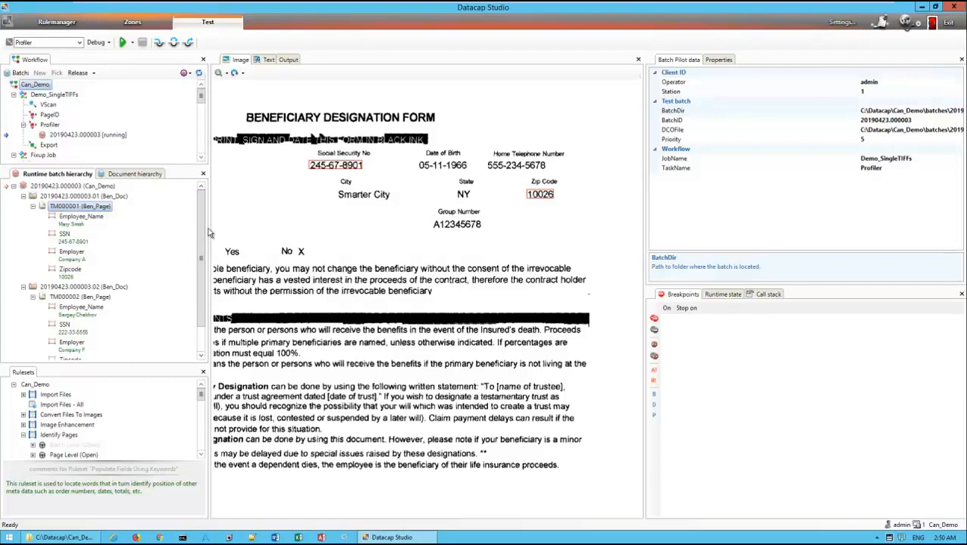
drag(209, 227, 169, 227)
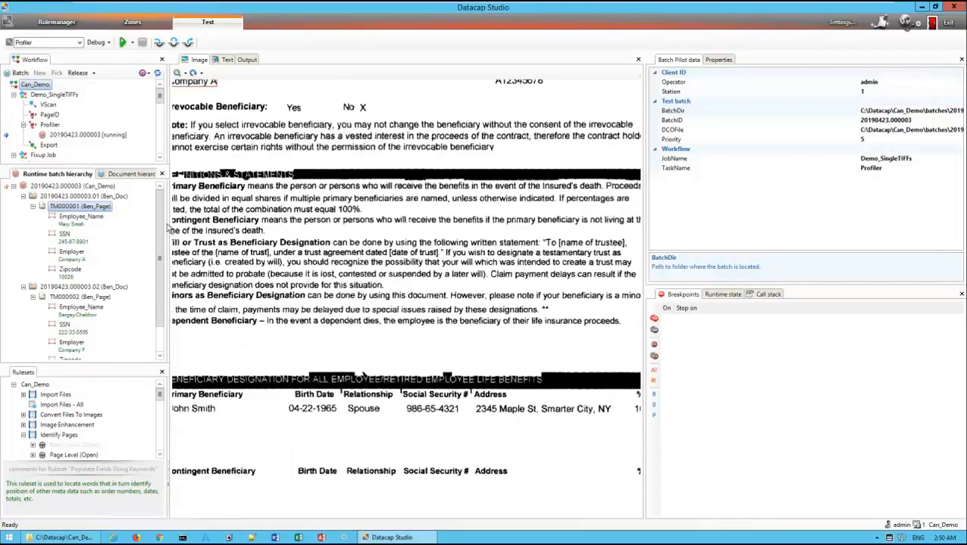
drag(168, 229, 214, 231)
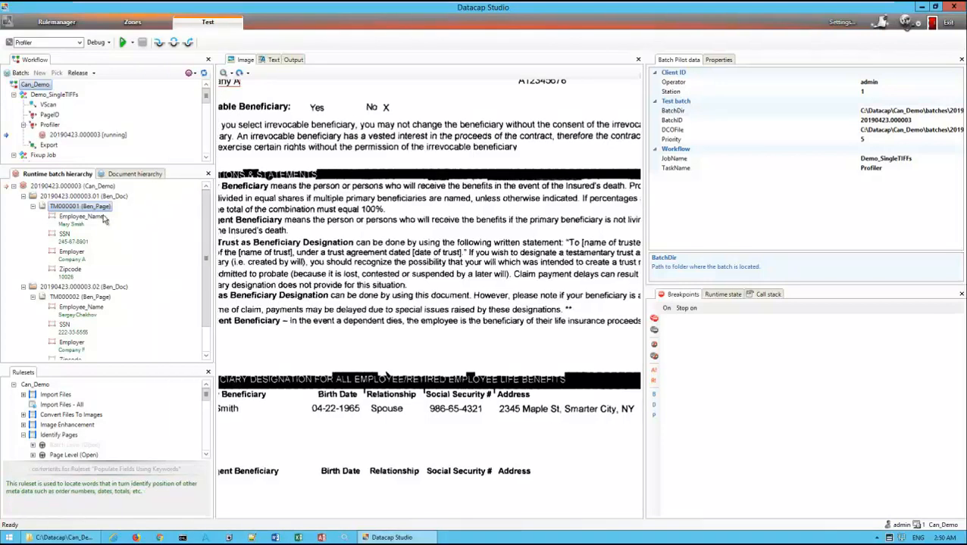